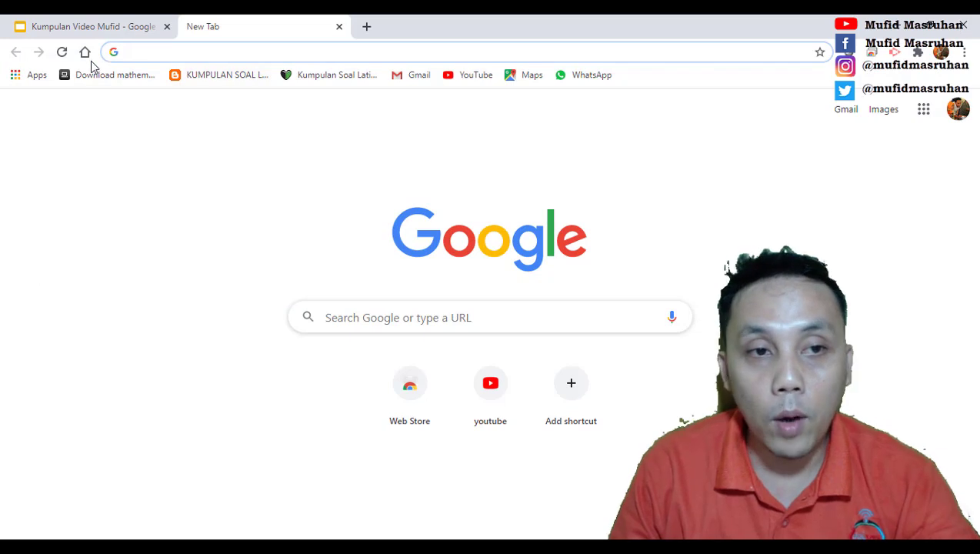
# Step: Go to office.com and sign in with the school account's e-mail and password
pyautogui.write('o')
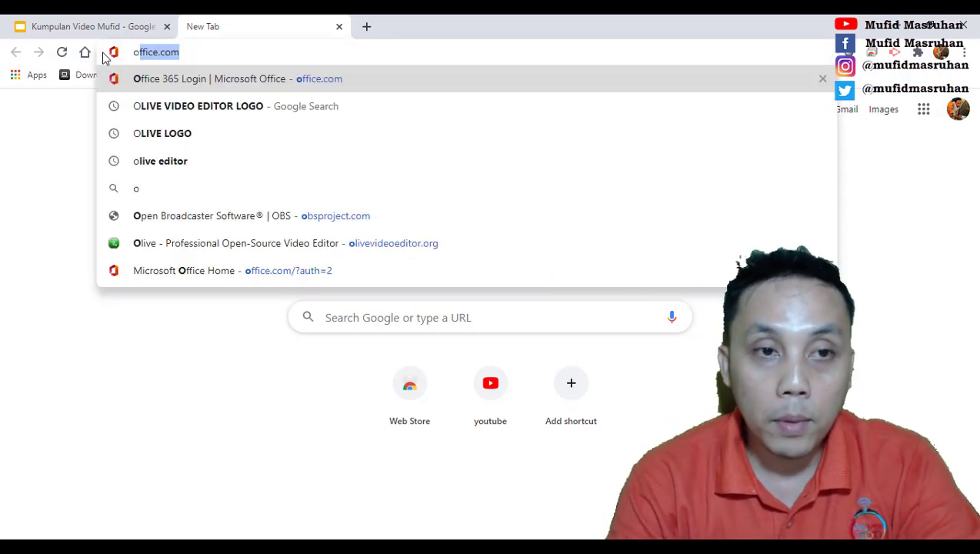
pyautogui.press('Return')
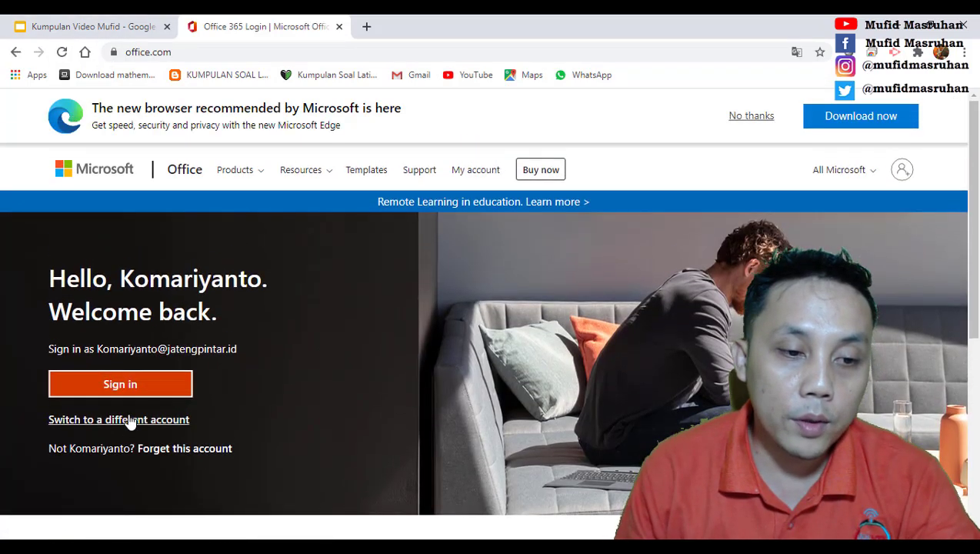
pyautogui.click(131, 420)
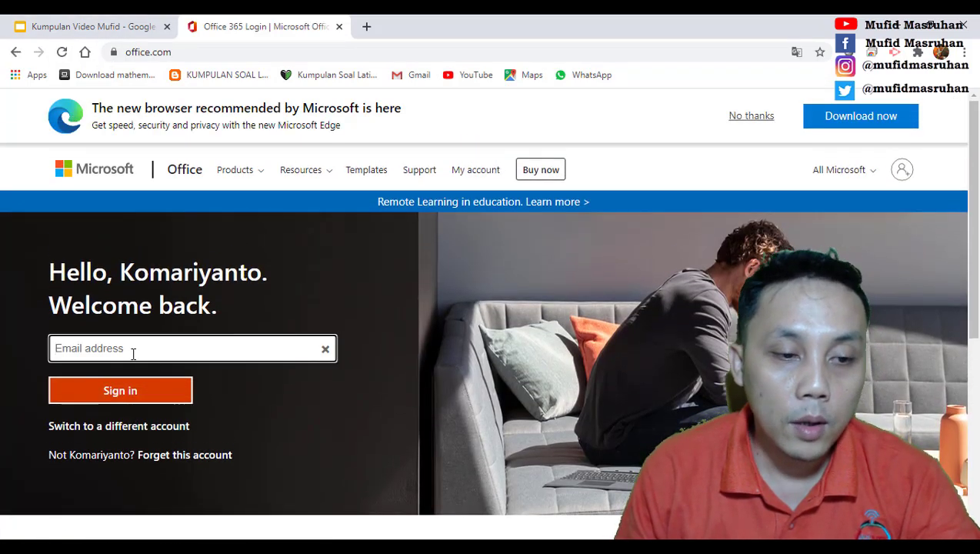
pyautogui.hotkey('ctrl', 'v')
pyautogui.click(158, 400)
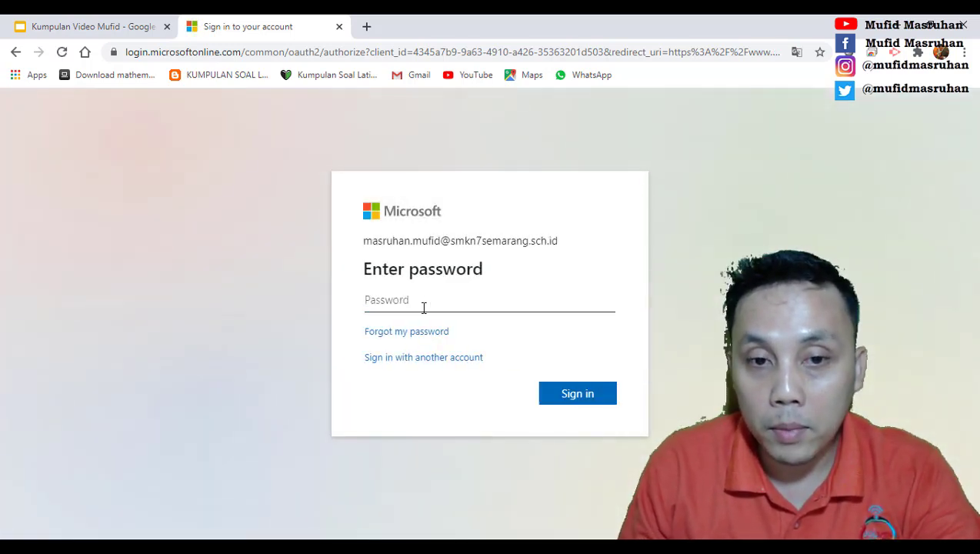
pyautogui.write('•')
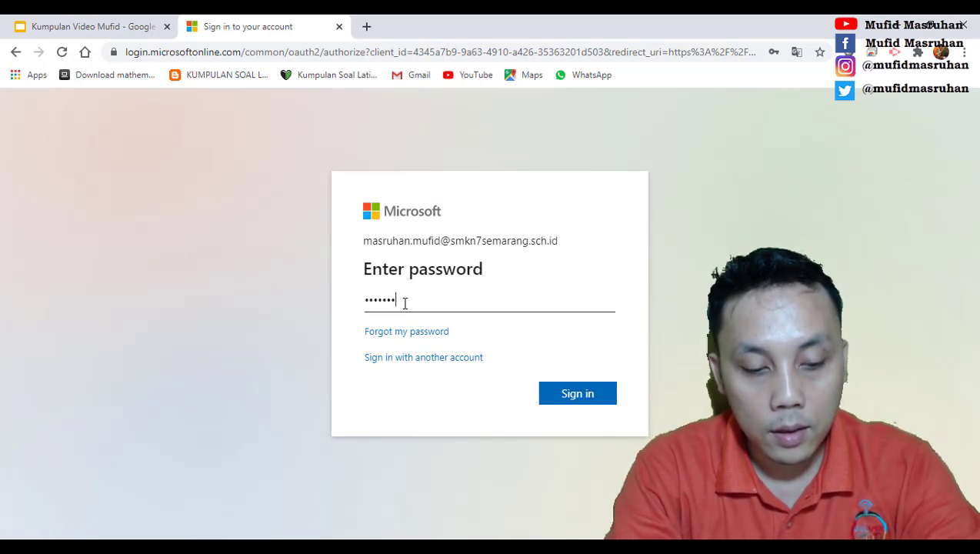
pyautogui.press('Return')
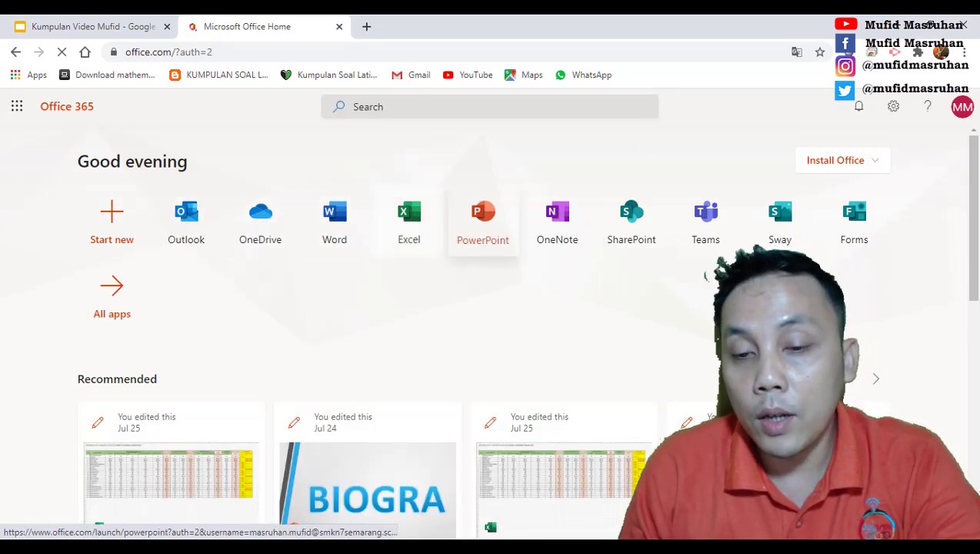
# Step: Launch Teams from the Office 365 home page, then minimize Chrome to reveal the desktop
pyautogui.scroll(-1, 554, 386)
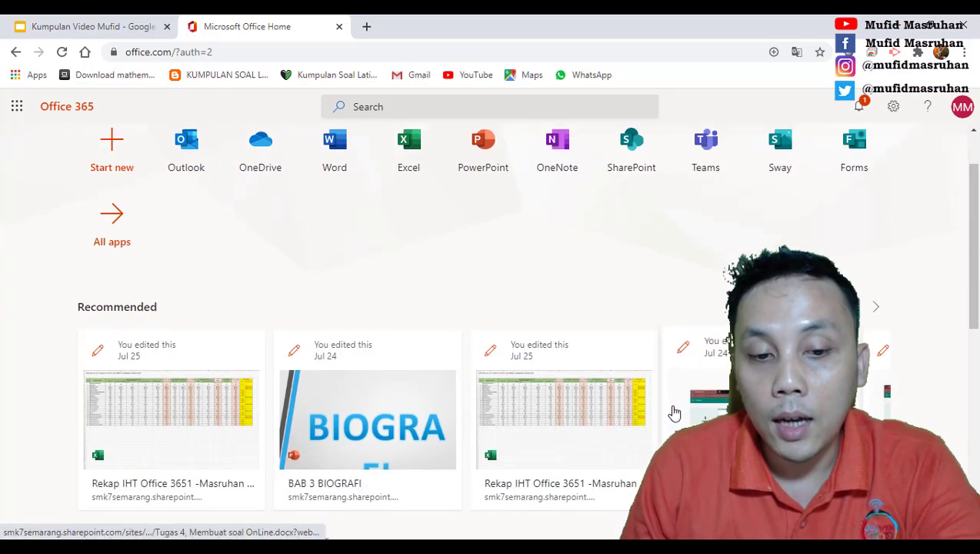
pyautogui.scroll(1, 674, 411)
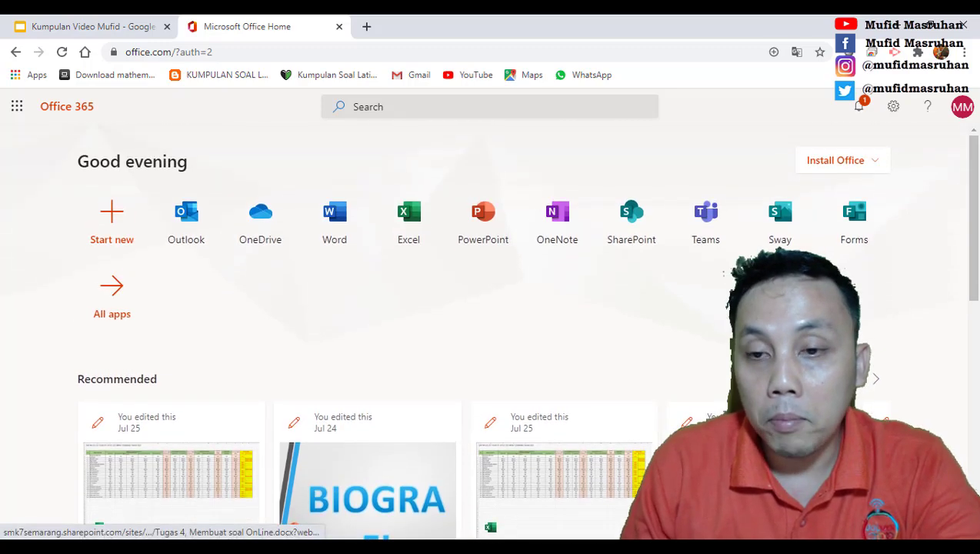
pyautogui.click(712, 232)
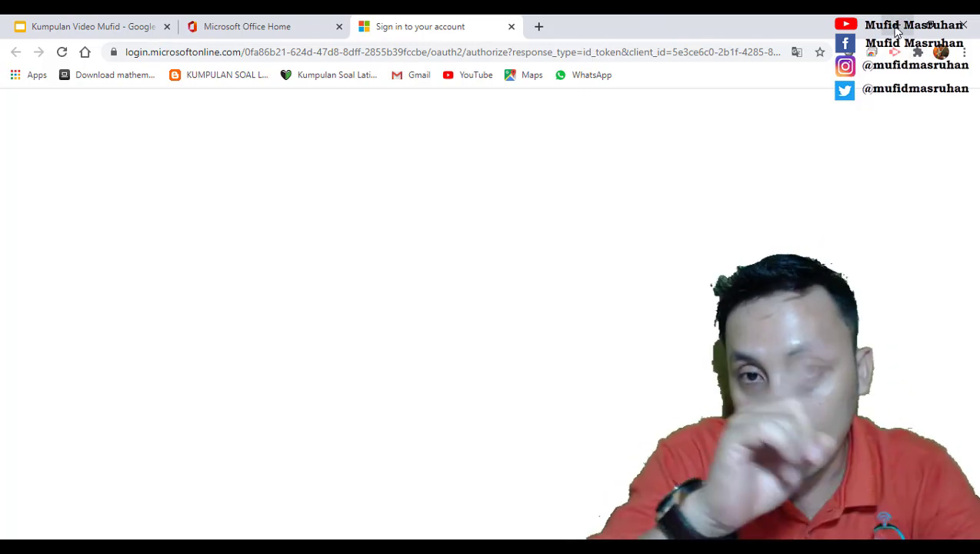
pyautogui.click(895, 29)
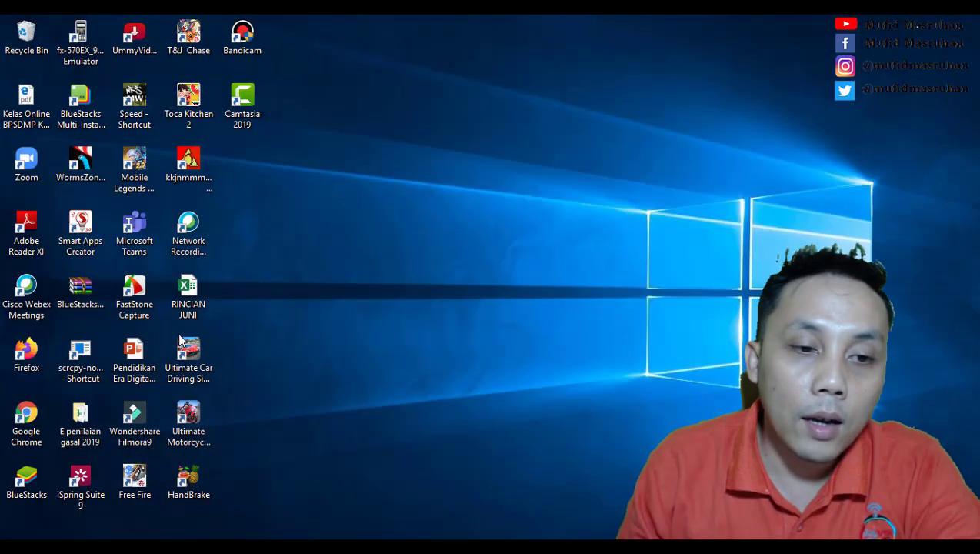
# Step: Start the Microsoft Teams desktop app and go to Join or create a team
pyautogui.doubleClick(143, 247)
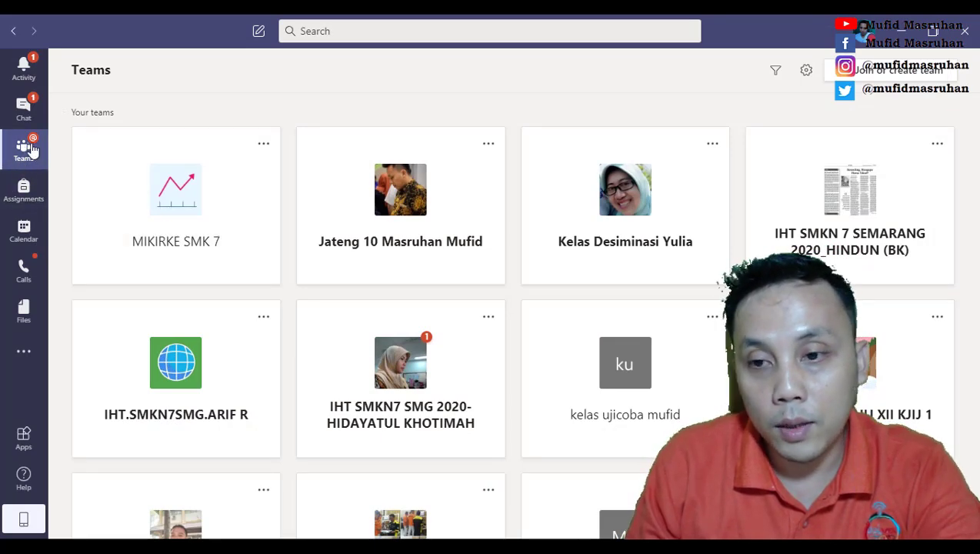
pyautogui.scroll(-2, 294, 438)
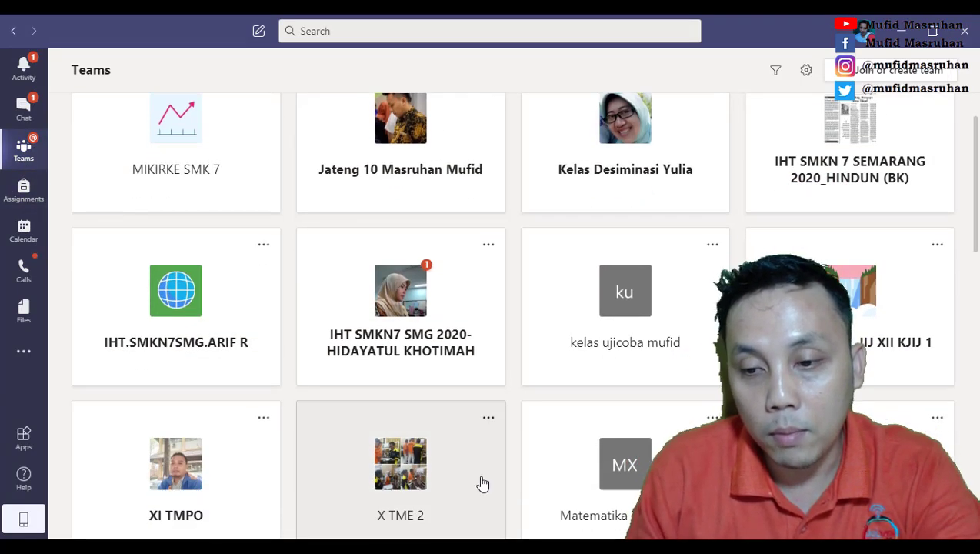
pyautogui.scroll(2, 482, 483)
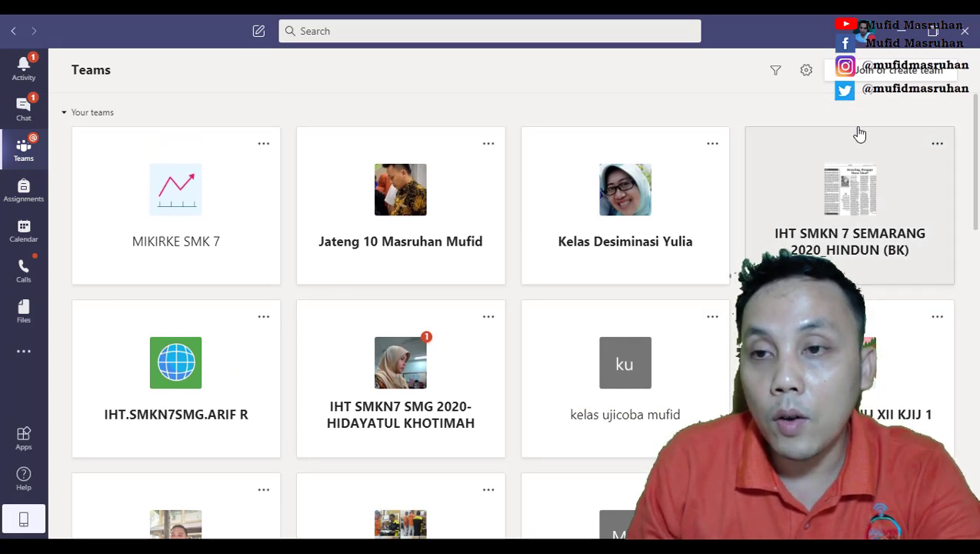
pyautogui.click(851, 76)
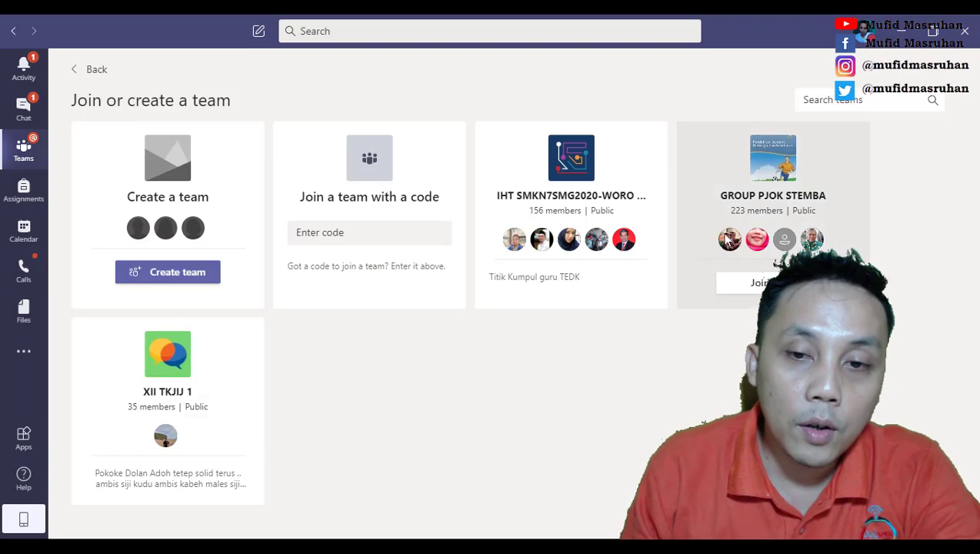
# Step: Start creating a new team and choose the Class team type
pyautogui.click(177, 273)
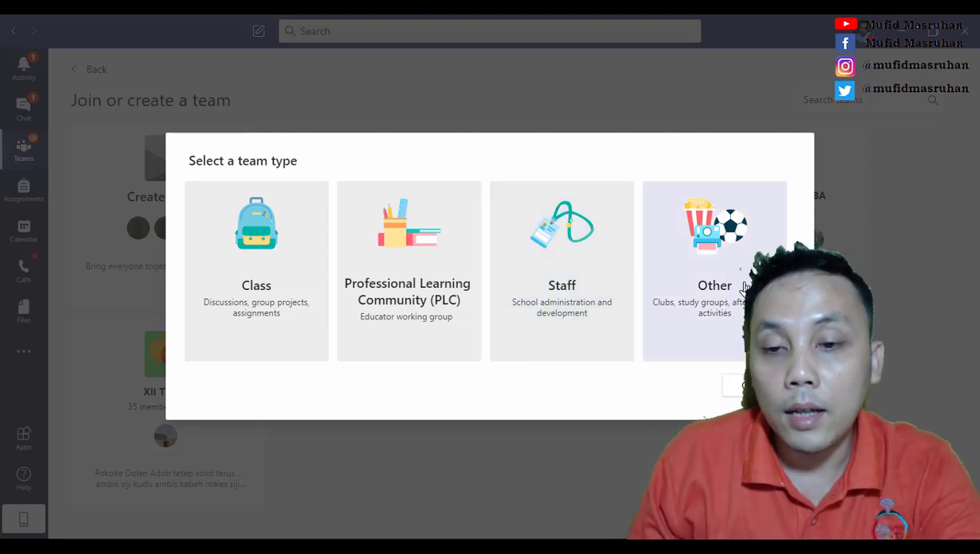
pyautogui.click(278, 243)
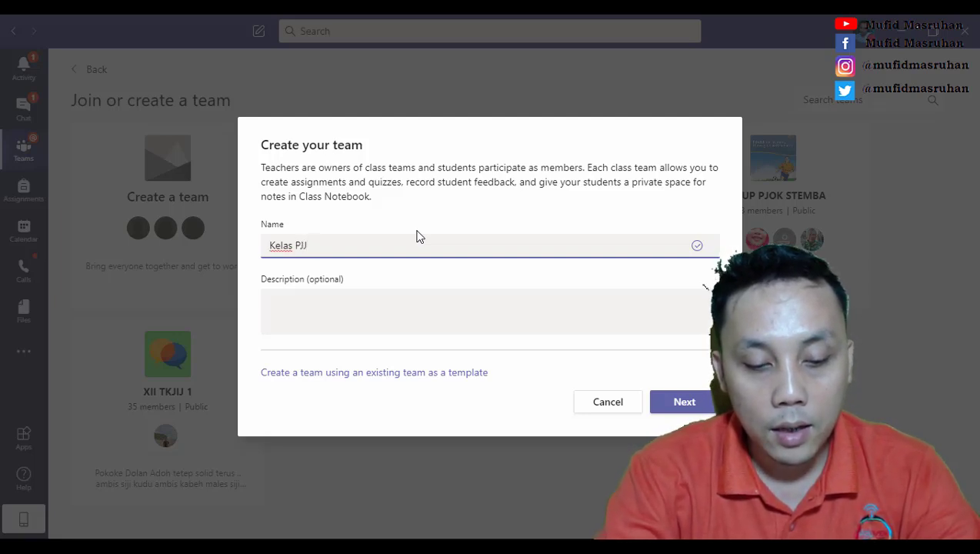
# Step: Name the team 'Kelas PJJ Jateng 1A', describe it as 'ini adalah kelas PJJ 1A', and continue
pyautogui.write('n')
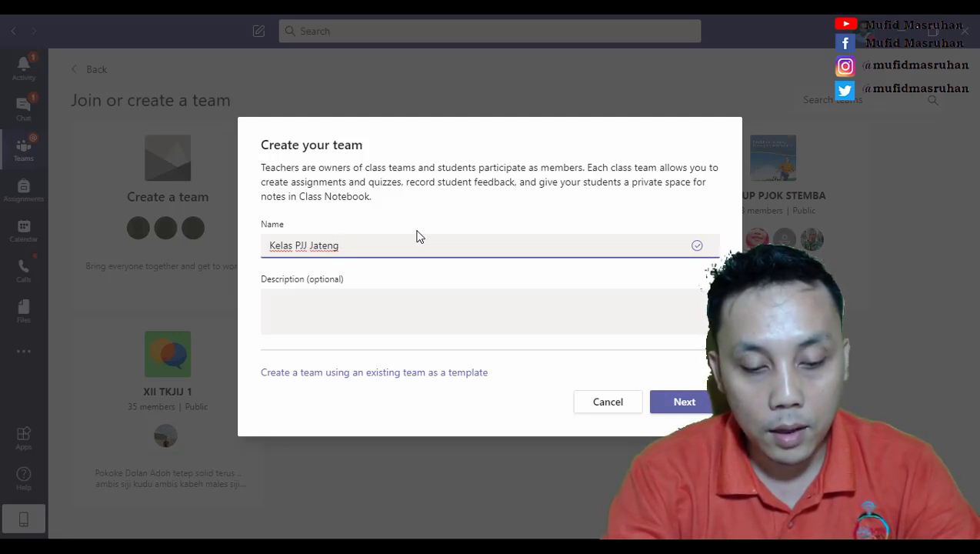
pyautogui.write('g IA')
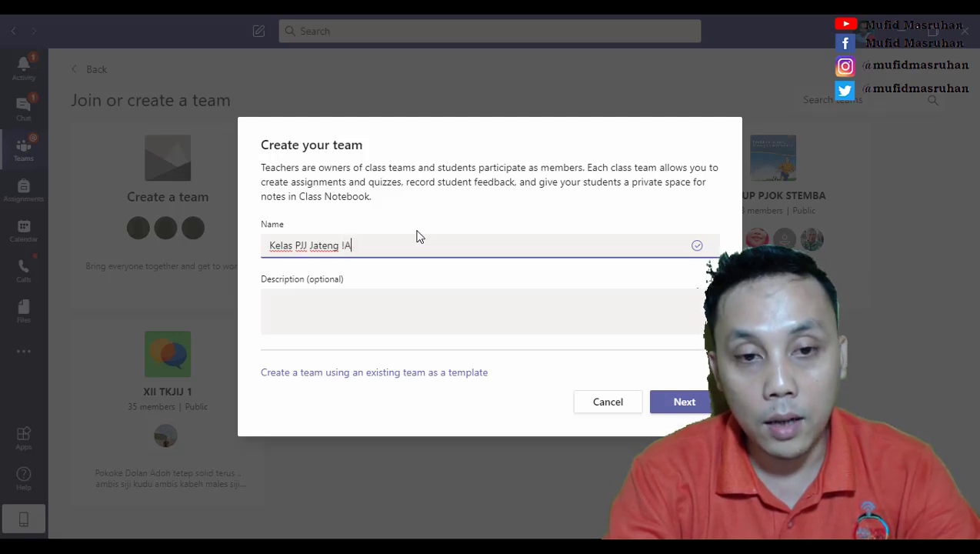
pyautogui.press('BackSpace')
pyautogui.press('BackSpace')
pyautogui.write('1A')
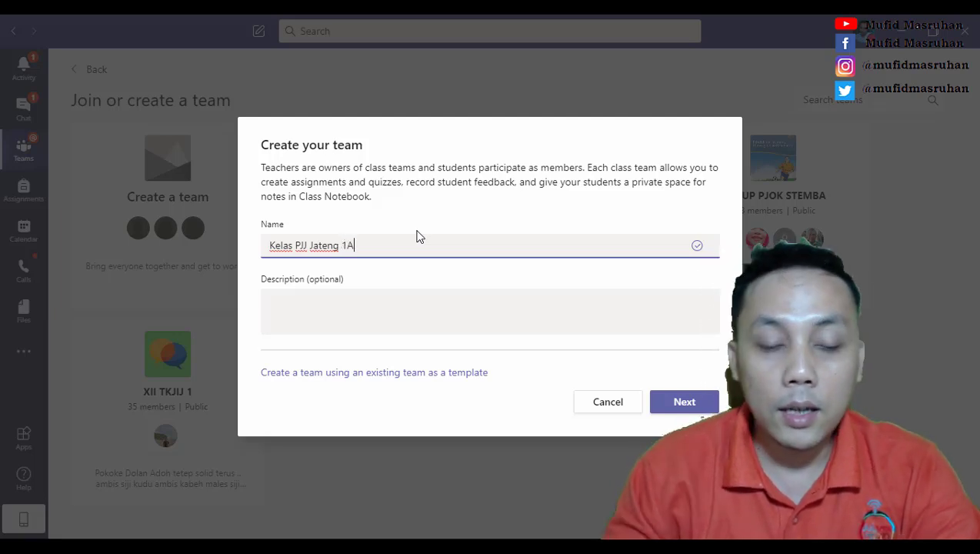
pyautogui.click(354, 330)
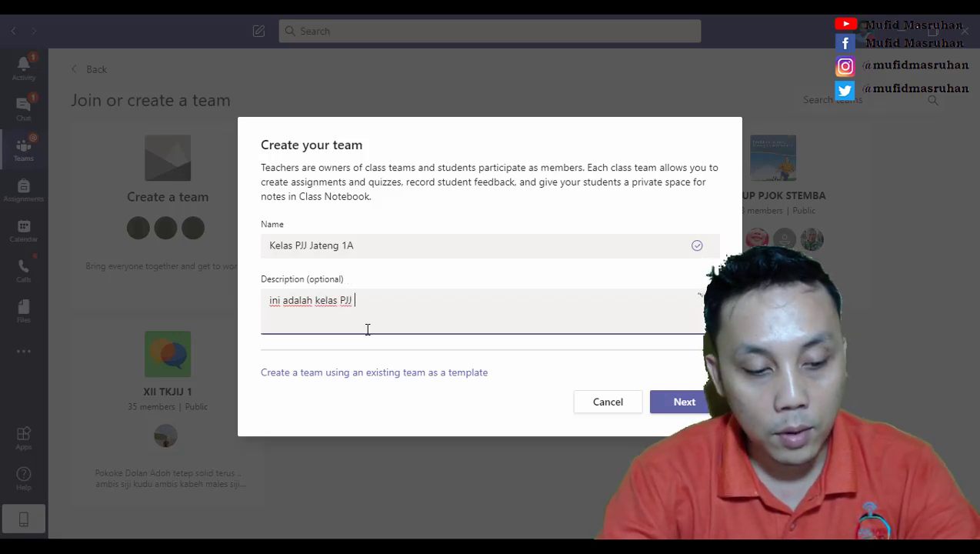
pyautogui.write('1A')
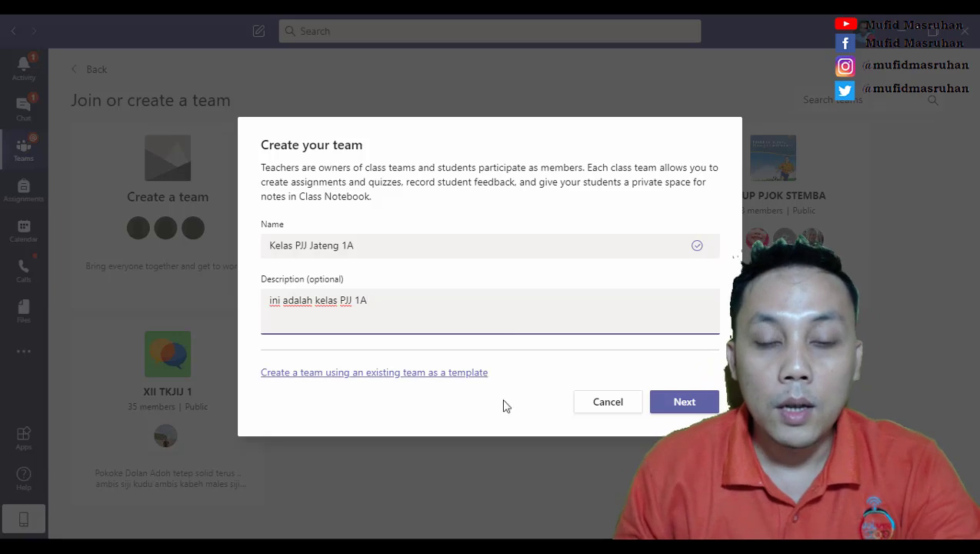
pyautogui.click(675, 402)
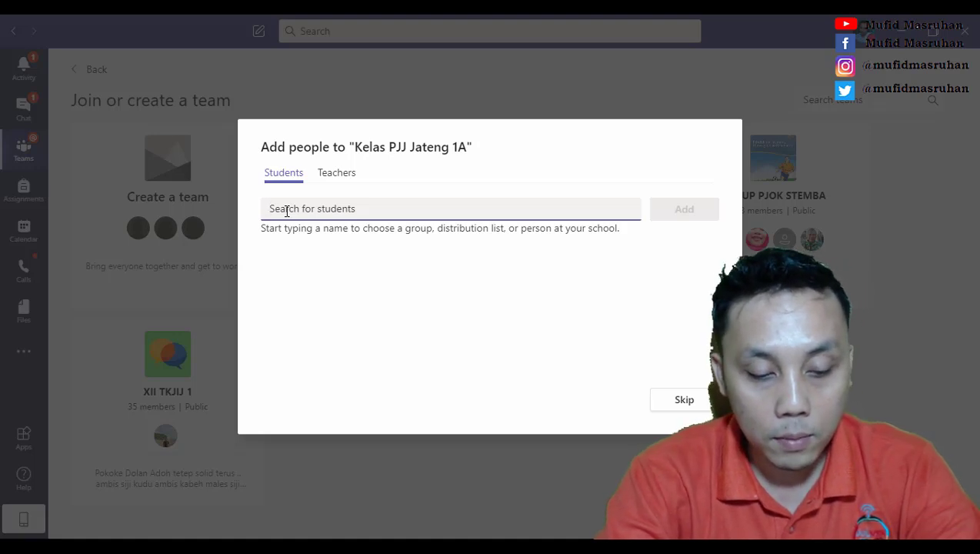
# Step: Search for the student by name, add them as a student, and close the dialog
pyautogui.write('yoyo')
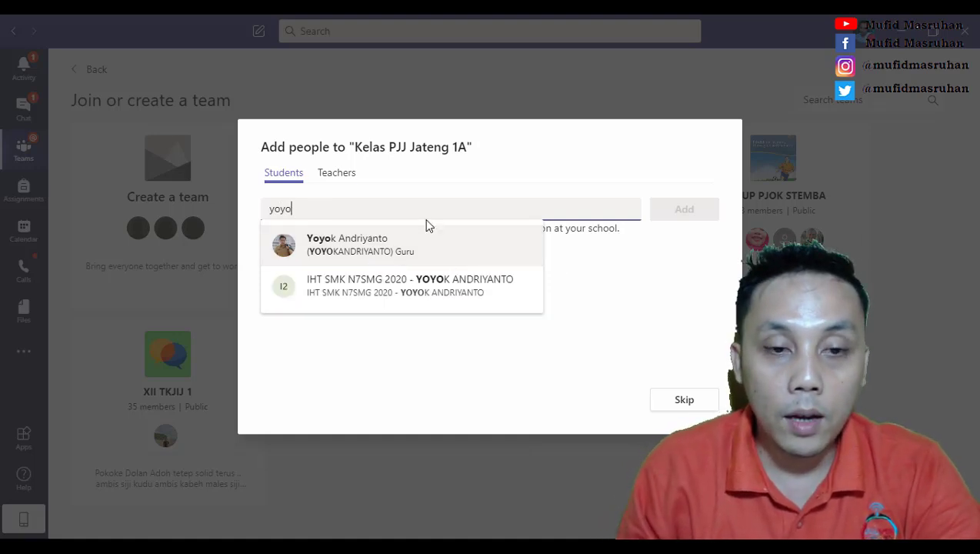
pyautogui.click(343, 261)
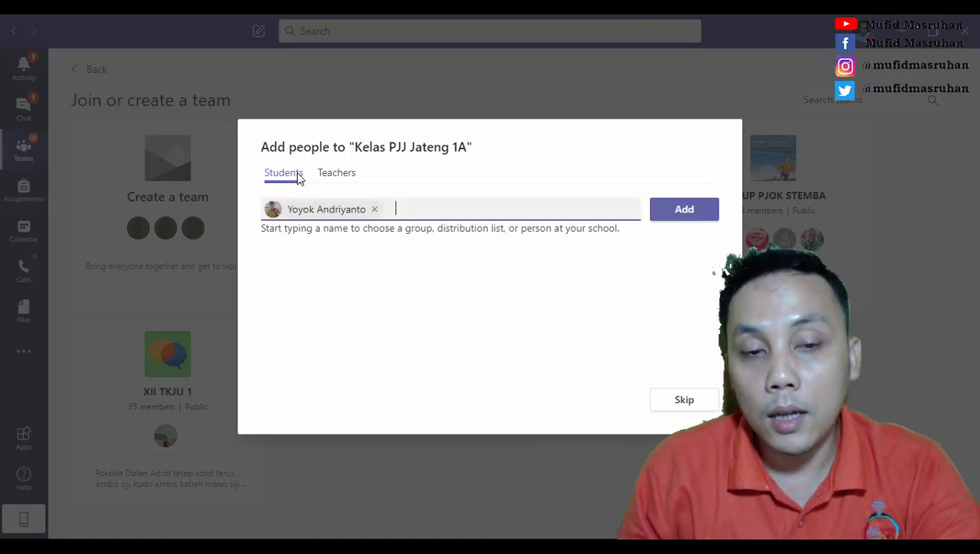
pyautogui.click(336, 179)
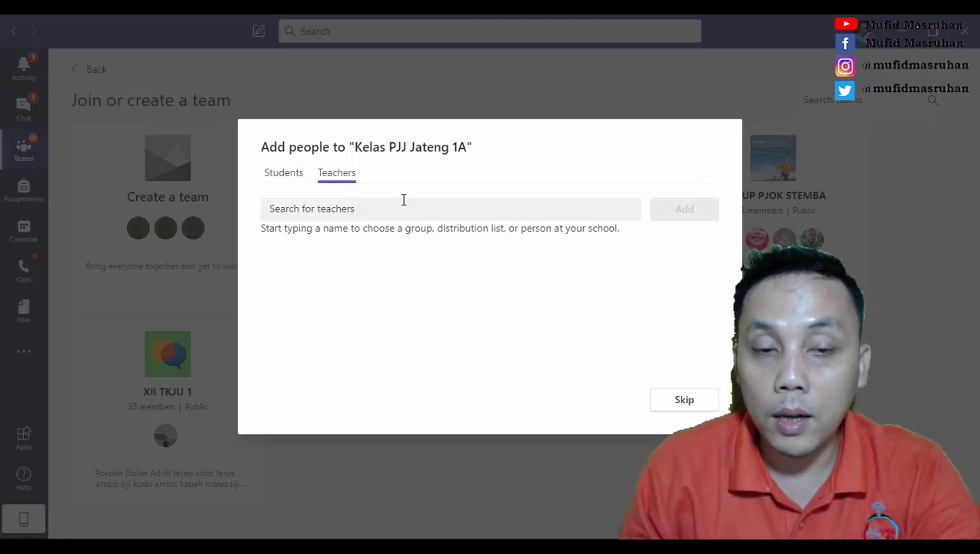
pyautogui.click(282, 179)
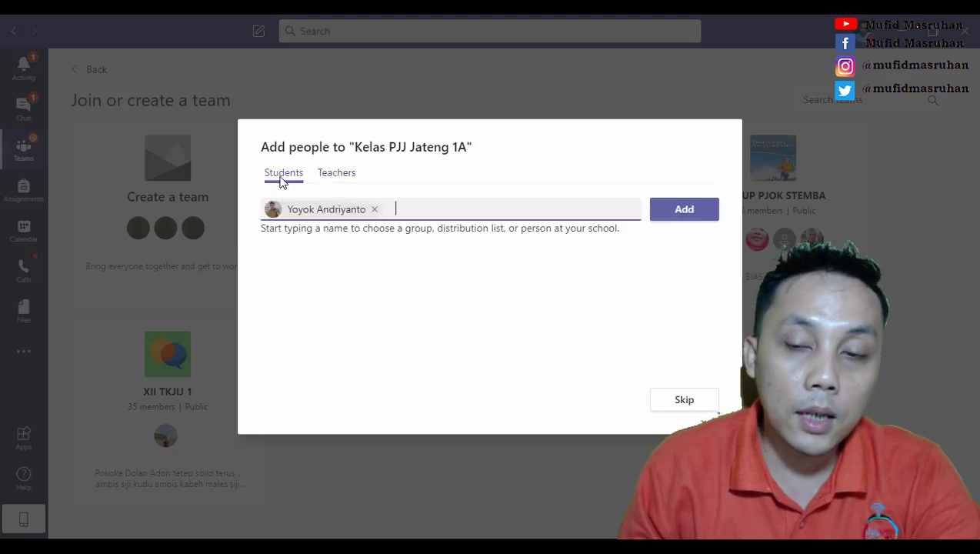
pyautogui.click(686, 218)
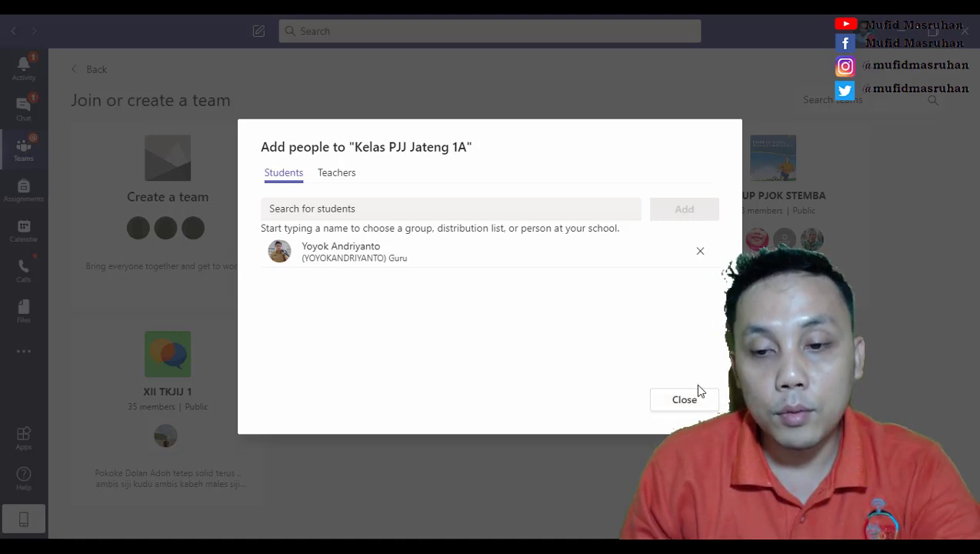
pyautogui.click(683, 400)
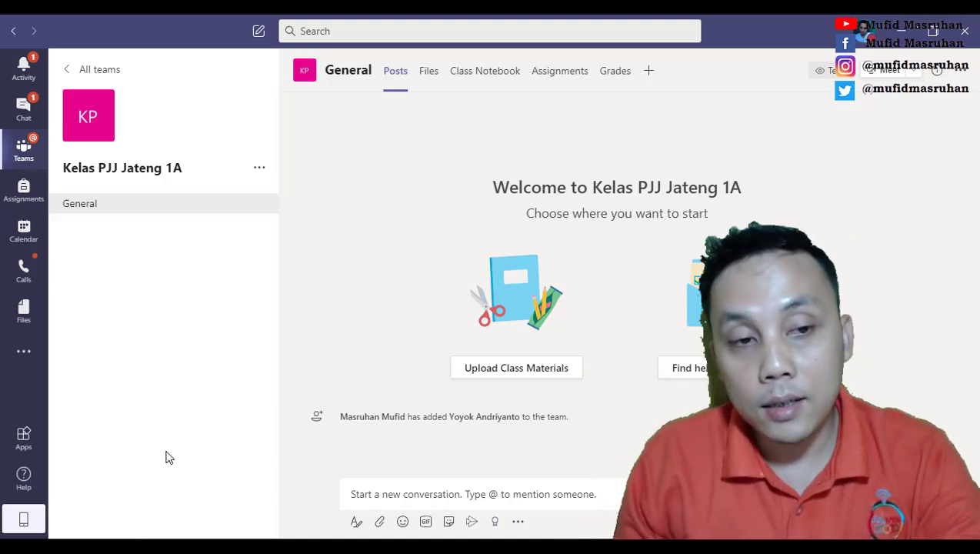
# Step: Open Manage team for Kelas PJJ Jateng 1A and cancel the Add members dialog
pyautogui.click(260, 170)
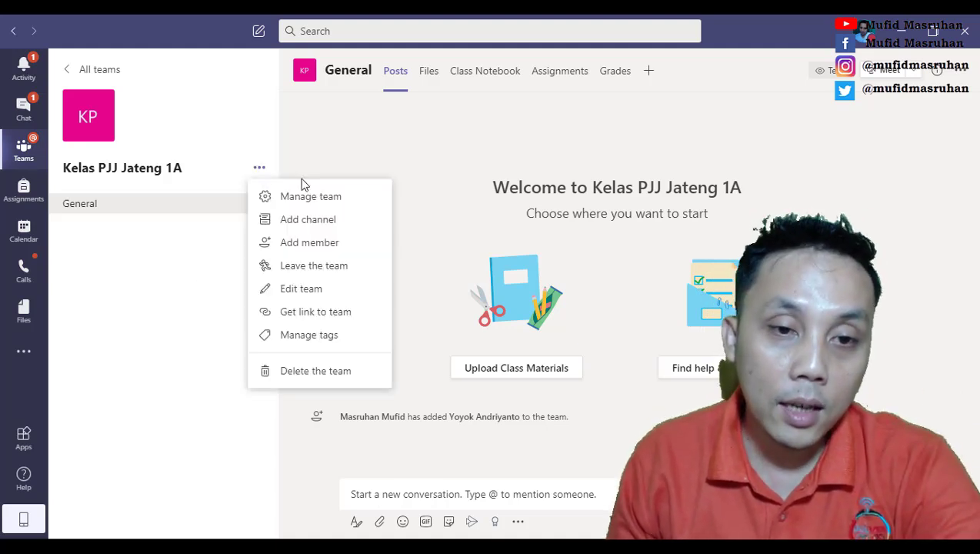
pyautogui.click(310, 201)
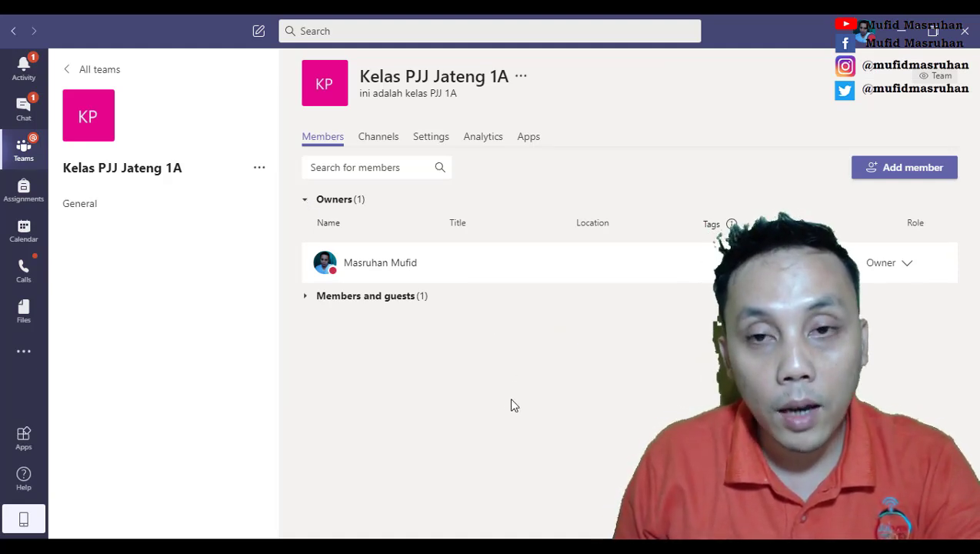
pyautogui.click(895, 171)
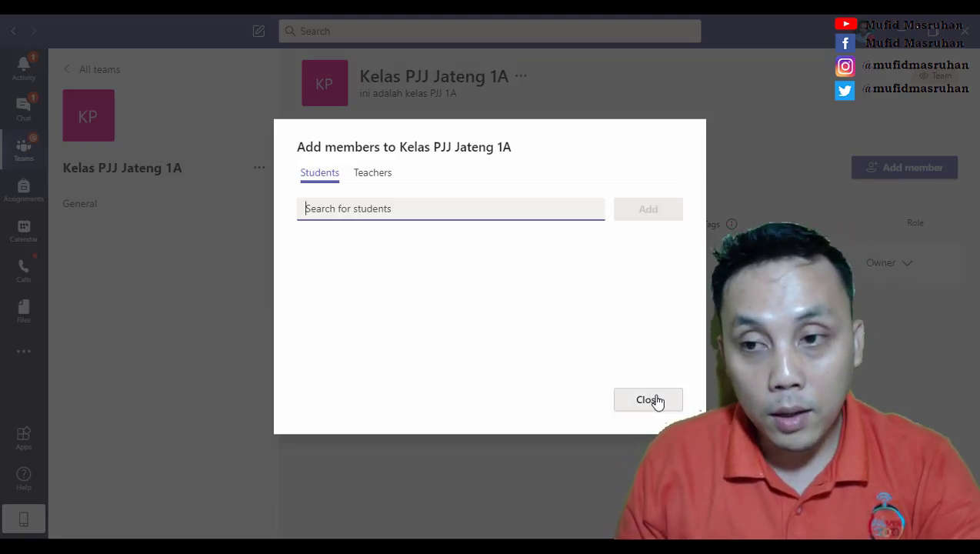
pyautogui.click(654, 400)
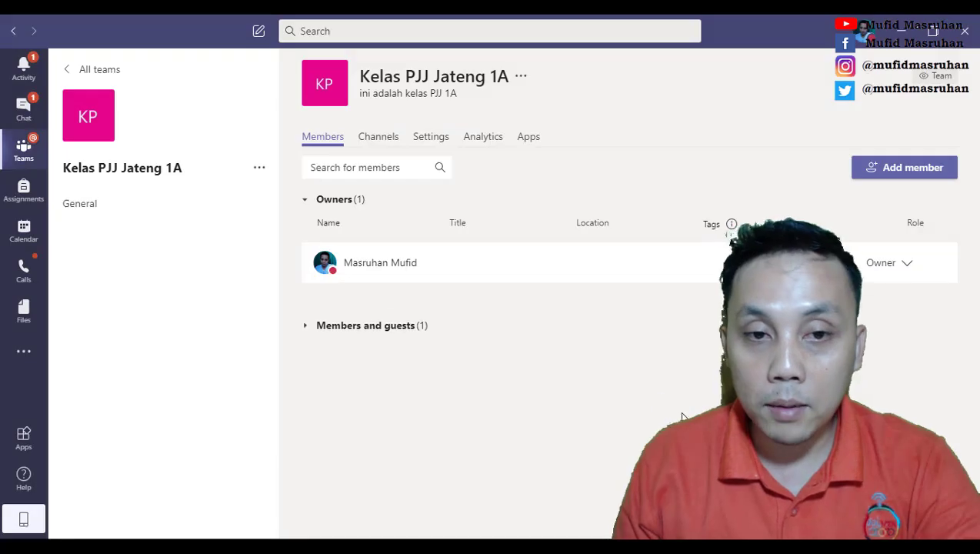
# Step: Copy the Kelas PJJ Jateng 1A team link from Get link to team
pyautogui.click(260, 170)
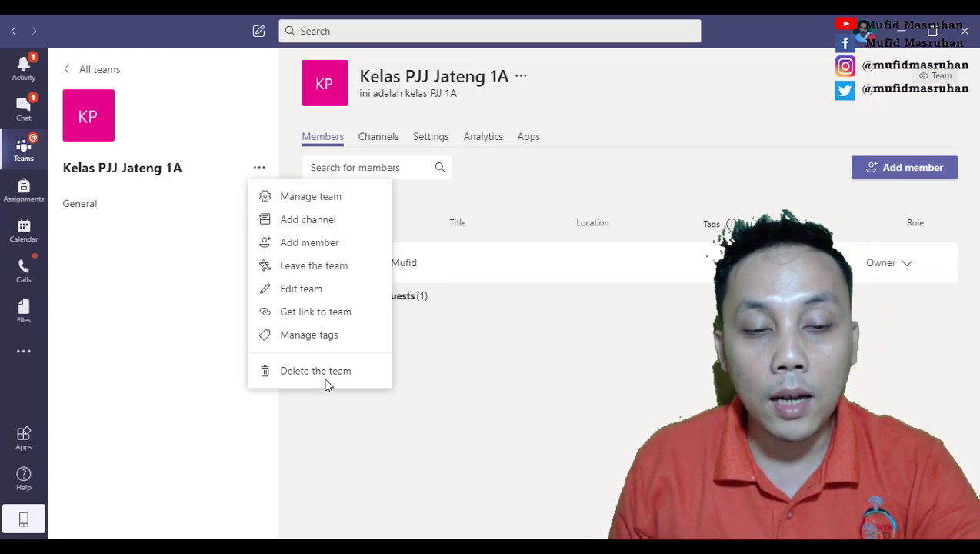
pyautogui.click(301, 318)
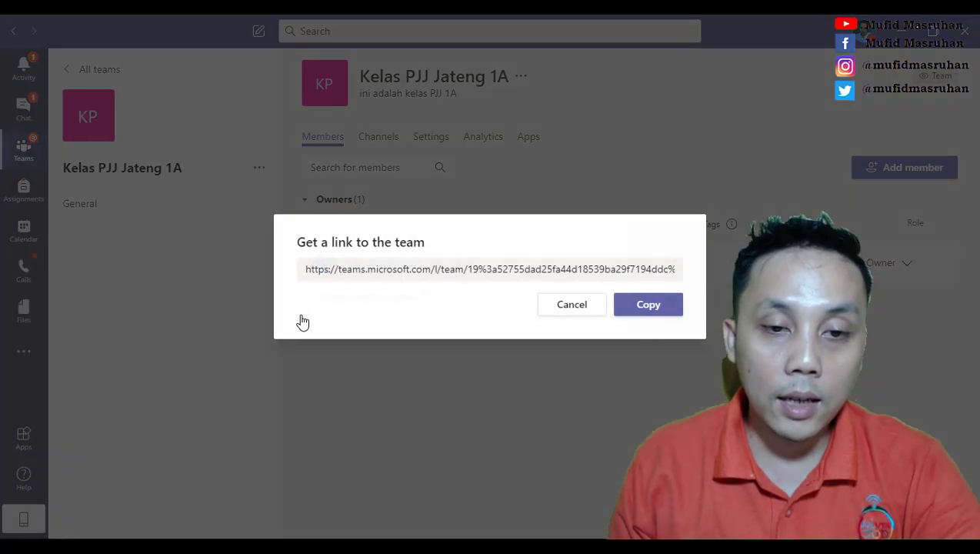
pyautogui.click(649, 306)
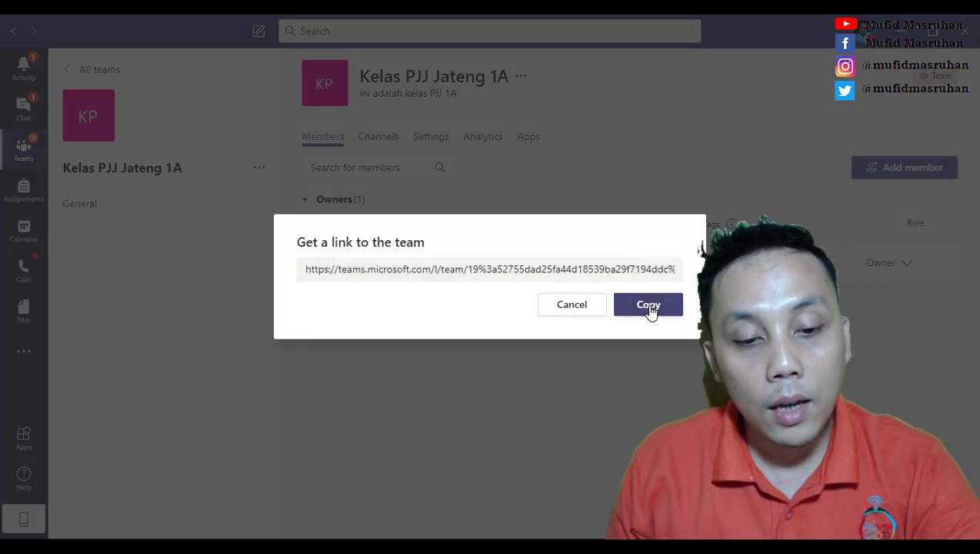
pyautogui.press('super')
# Step: Open Notepad from Start search and move its window into place
pyautogui.write('no')
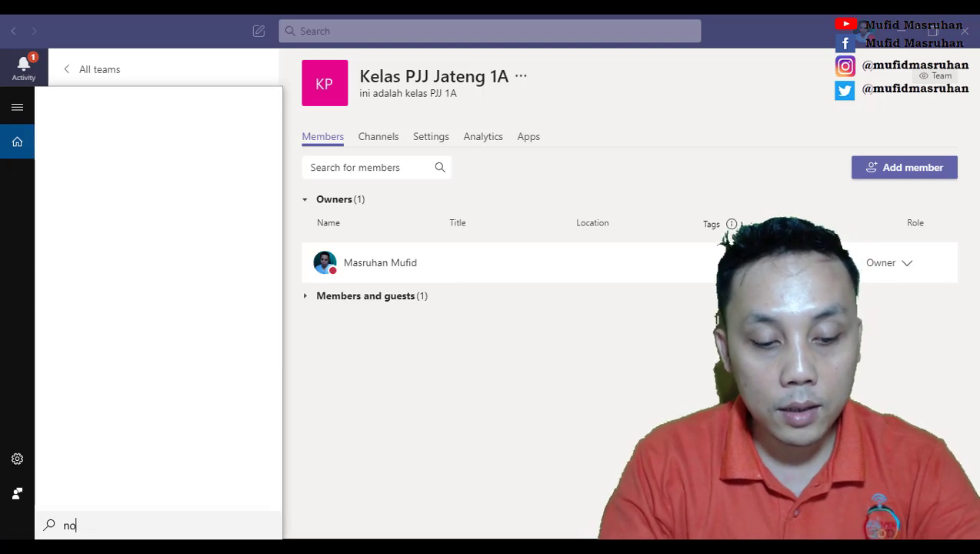
pyautogui.write('te')
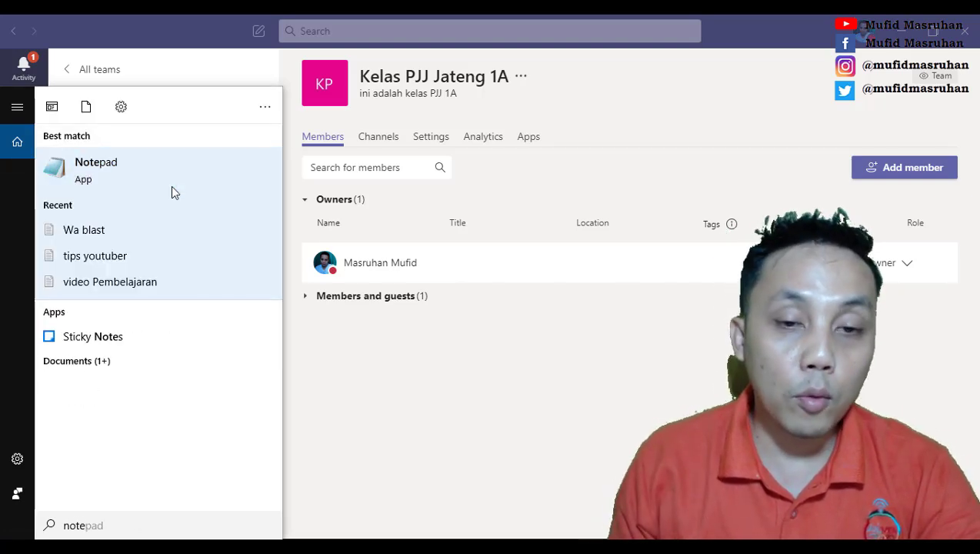
pyautogui.click(171, 185)
pyautogui.rightClick(210, 151)
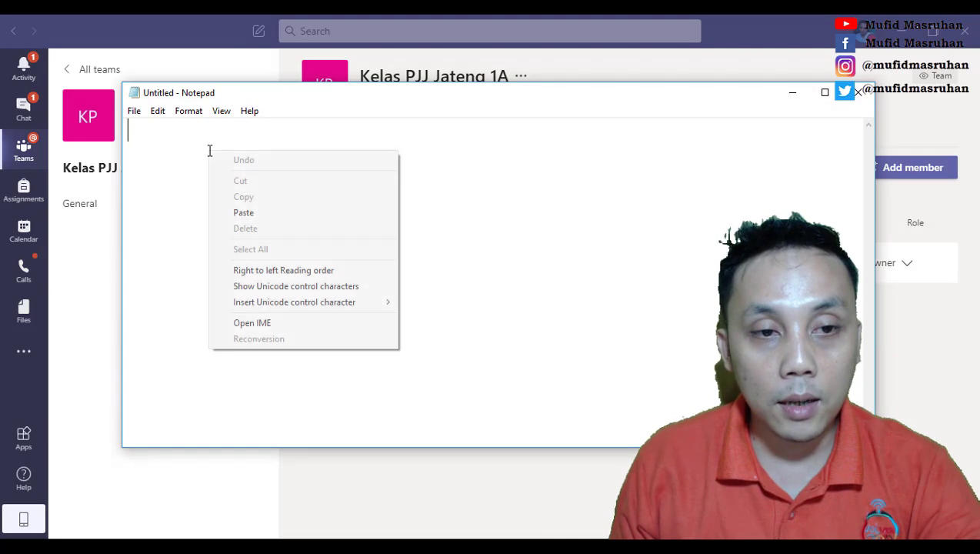
pyautogui.click(531, 190)
pyautogui.moveTo(428, 98); pyautogui.dragTo(453, 151)
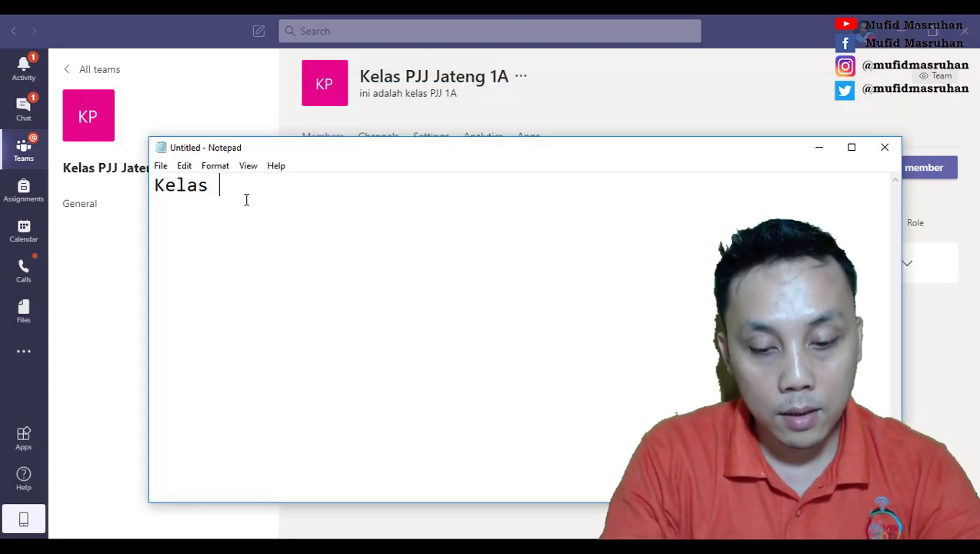
# Step: Type 'Kelas PJJ jateng 1A' and paste the team link below it after a blank line
pyautogui.write('Kelas PJJ')
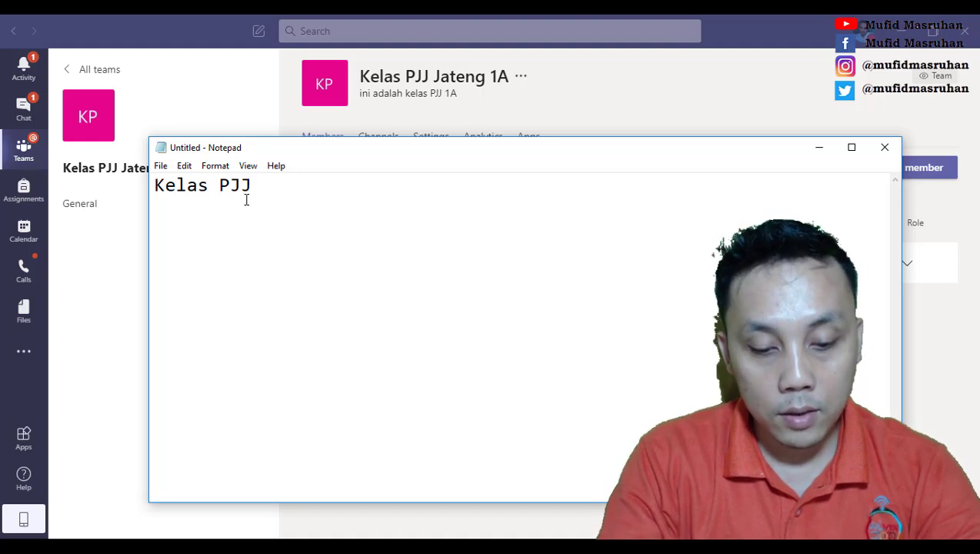
pyautogui.write(' jateng 1')
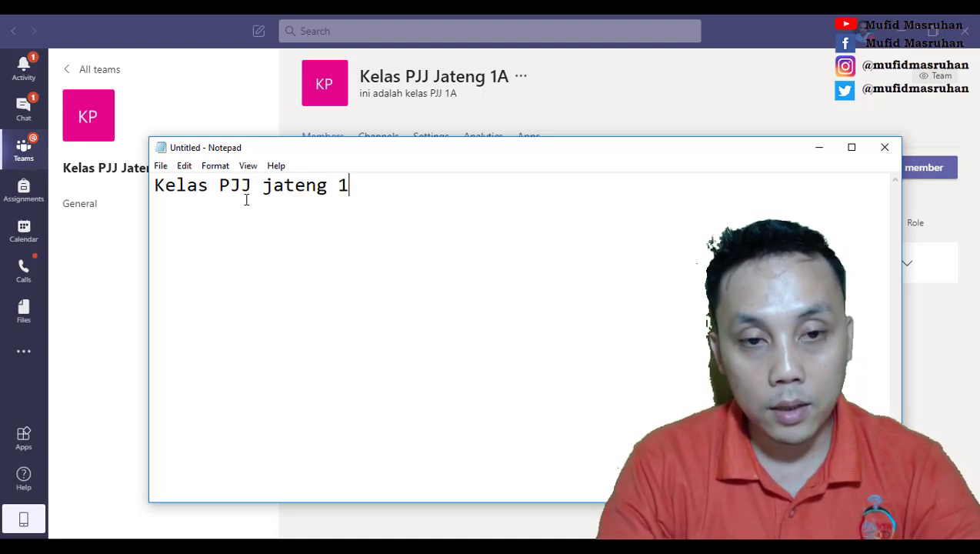
pyautogui.write('A')
pyautogui.press('Return')
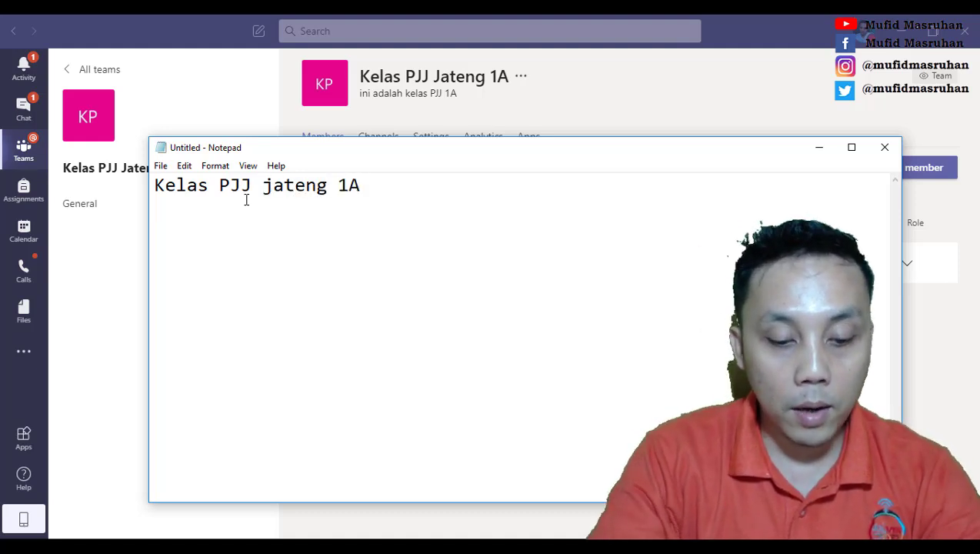
pyautogui.hotkey('ctrl', 'v')
pyautogui.click(386, 192)
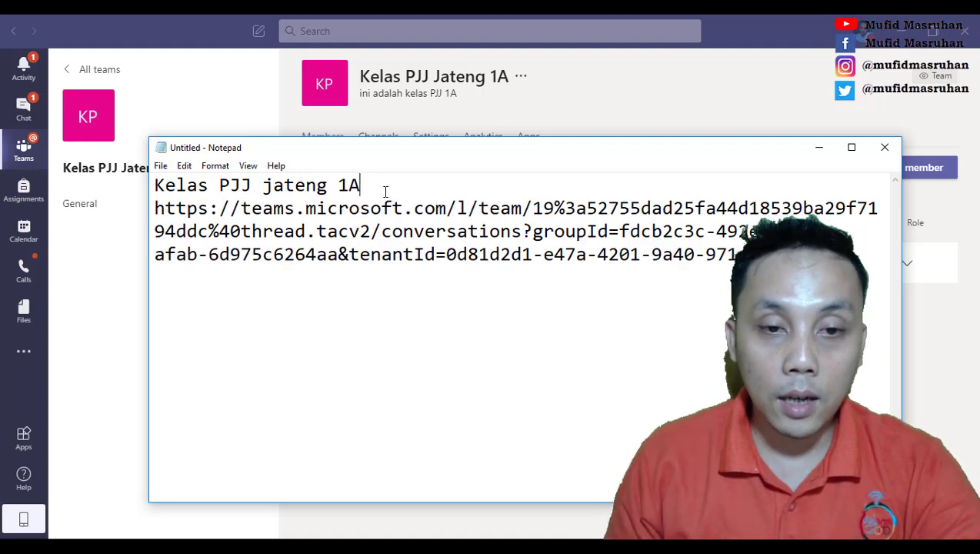
pyautogui.press('Return')
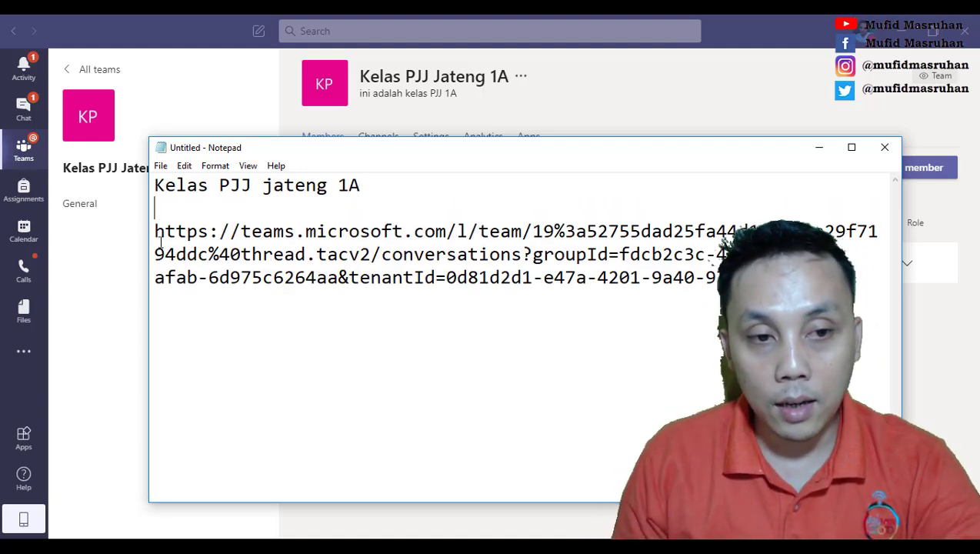
# Step: Add empty lines below the pasted team link
pyautogui.click(216, 165)
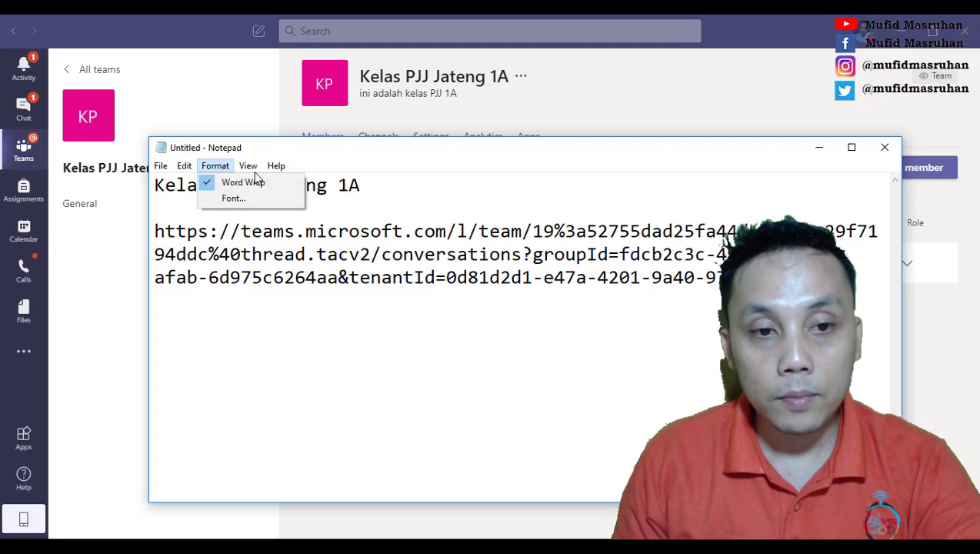
pyautogui.moveTo(248, 165)
pyautogui.click(631, 277)
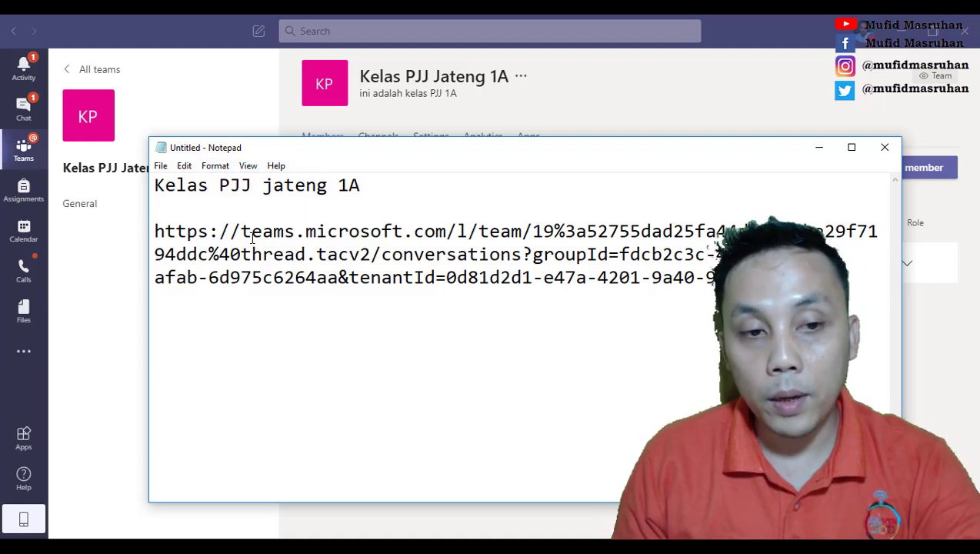
pyautogui.moveTo(154, 184); pyautogui.dragTo(835, 277)
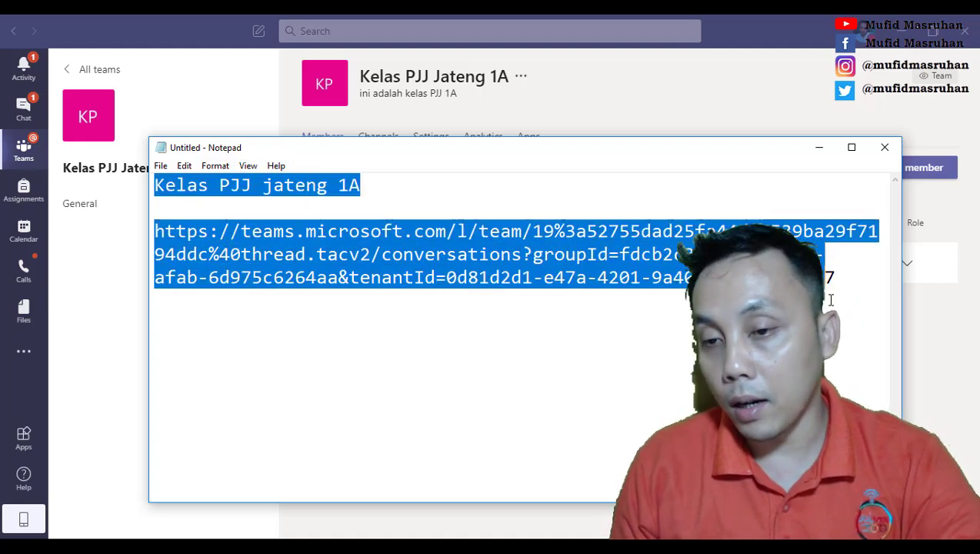
pyautogui.click(856, 285)
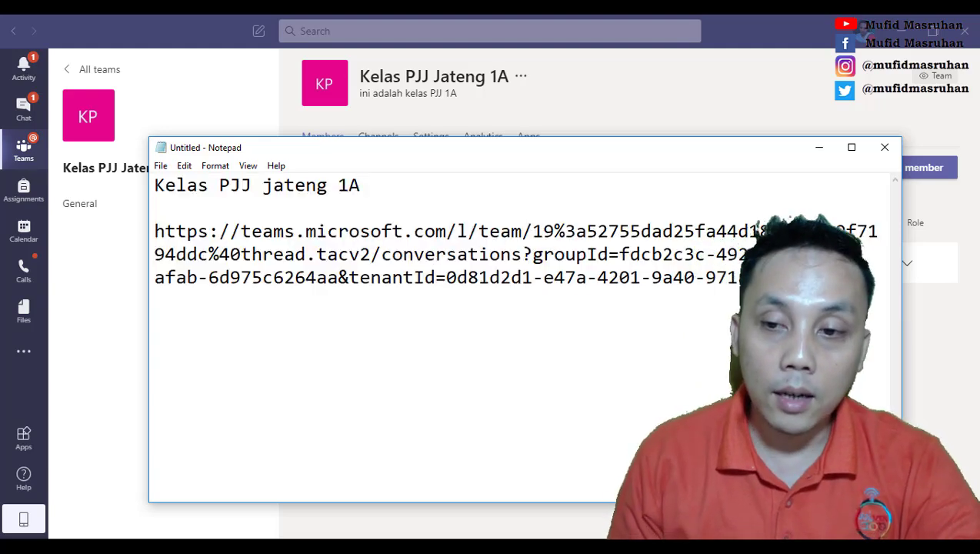
pyautogui.press('Return')
pyautogui.press('Return')
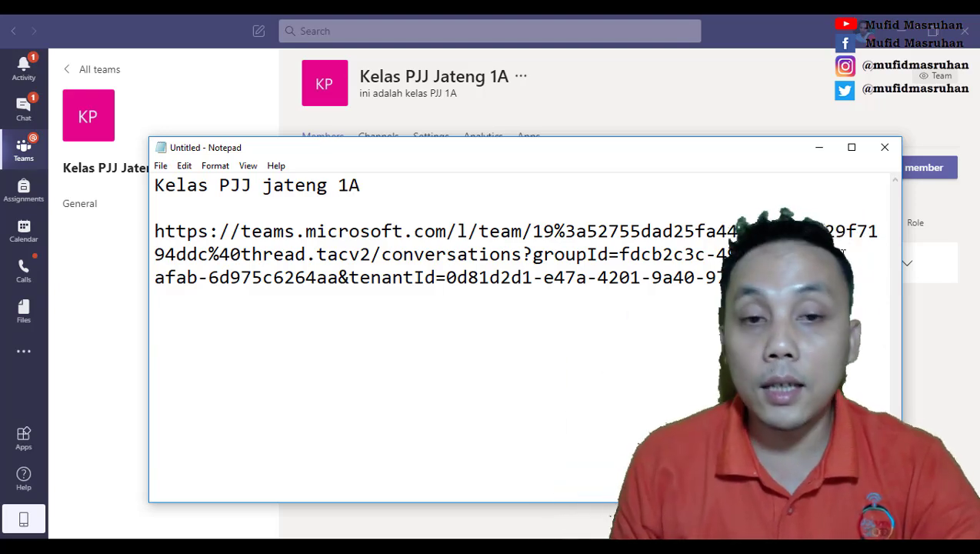
# Step: Generate a Team code in the Kelas PJJ Jateng 1A settings, retrying until it succeeds
pyautogui.click(820, 147)
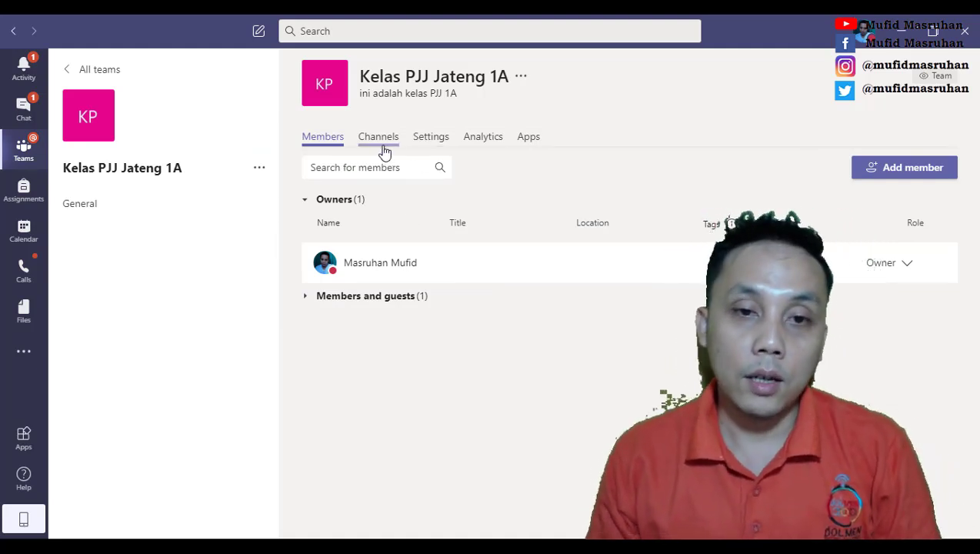
pyautogui.click(440, 143)
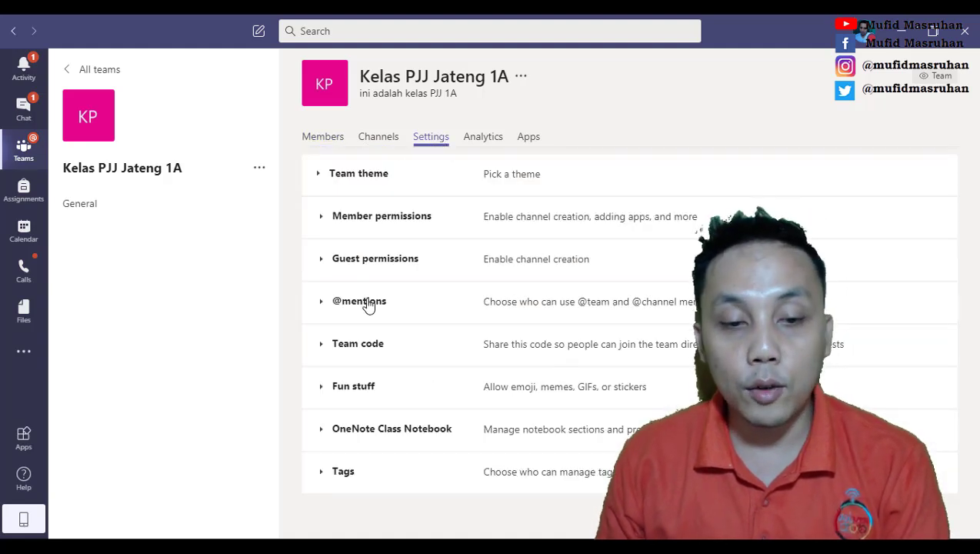
pyautogui.click(371, 347)
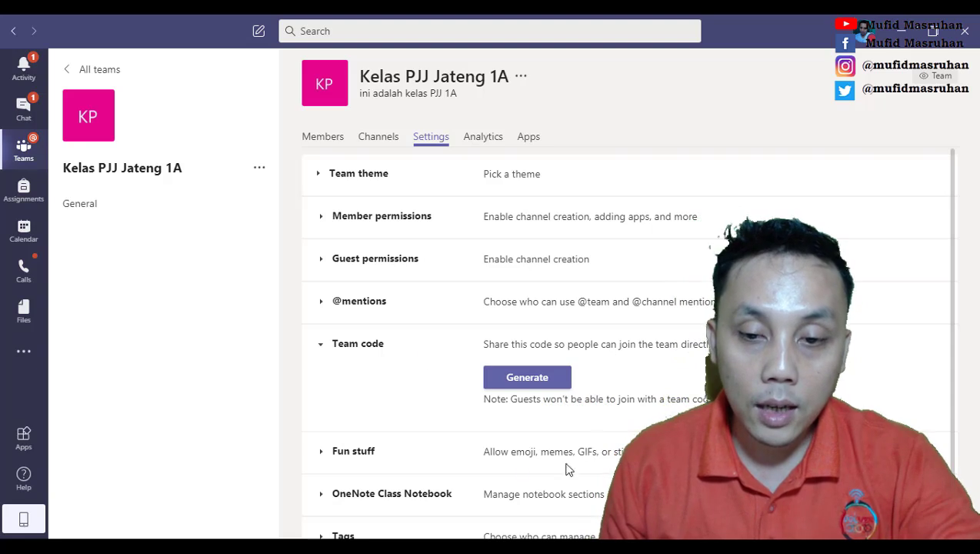
pyautogui.click(545, 389)
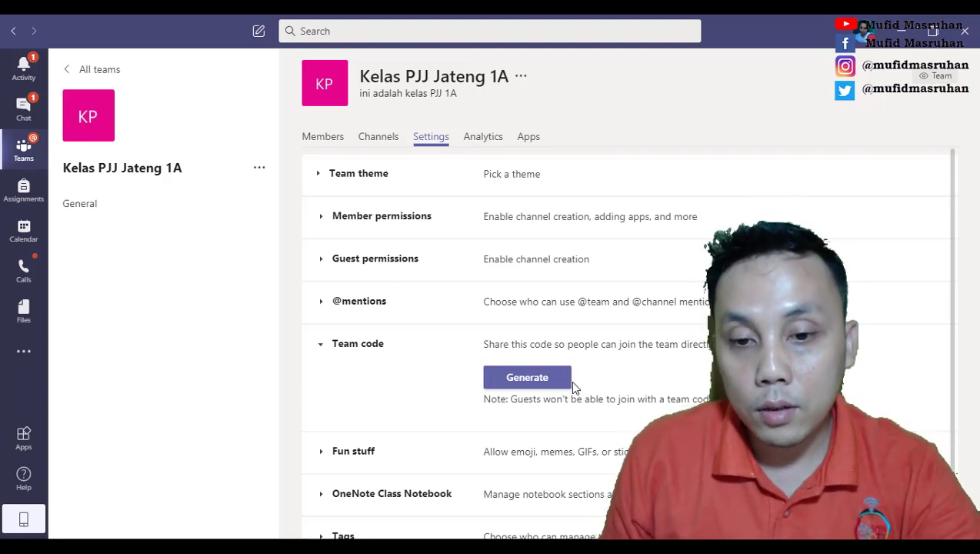
pyautogui.click(549, 385)
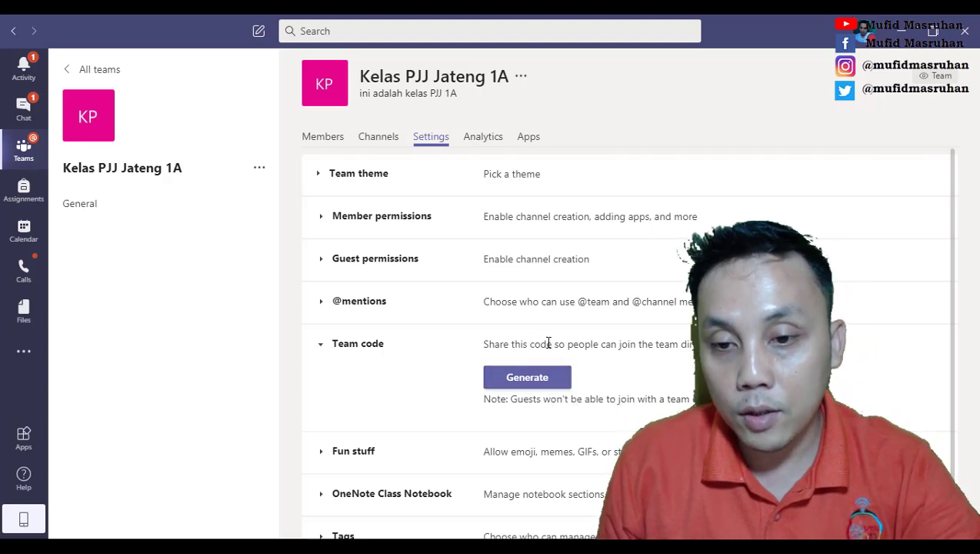
pyautogui.click(543, 384)
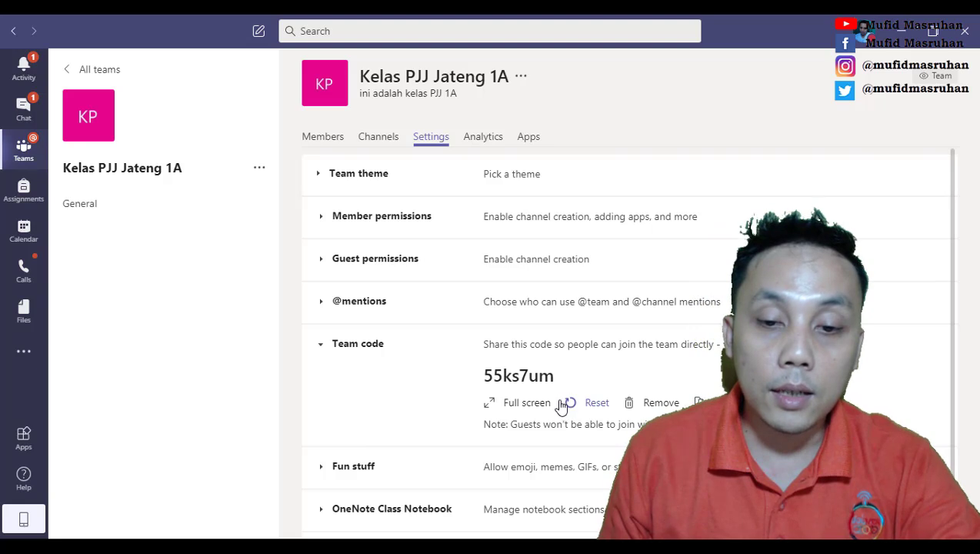
pyautogui.moveTo(561, 377); pyautogui.dragTo(481, 377)
pyautogui.rightClick(506, 376)
pyautogui.click(533, 386)
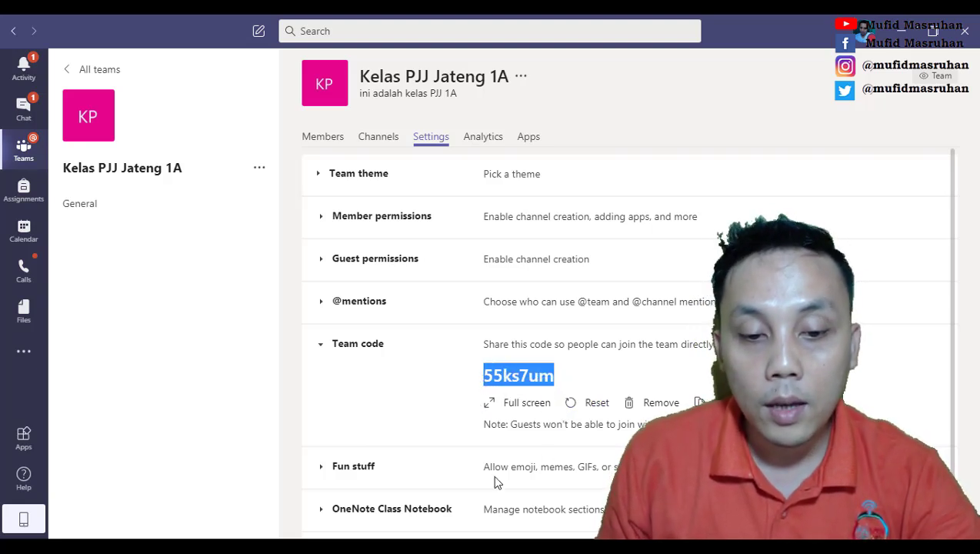
pyautogui.click(376, 490)
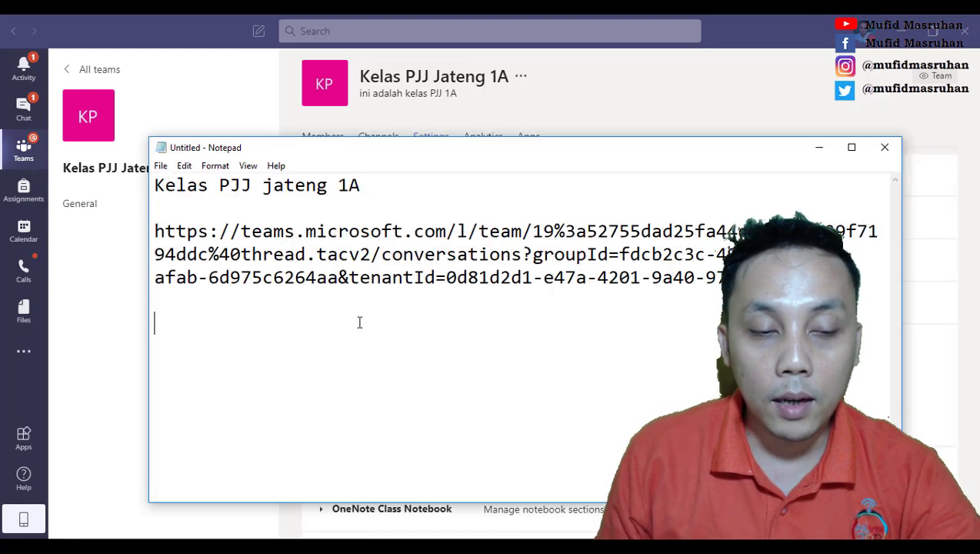
pyautogui.press('Return')
pyautogui.press('Return')
pyautogui.press('Return')
pyautogui.hotkey('ctrl', 'v')
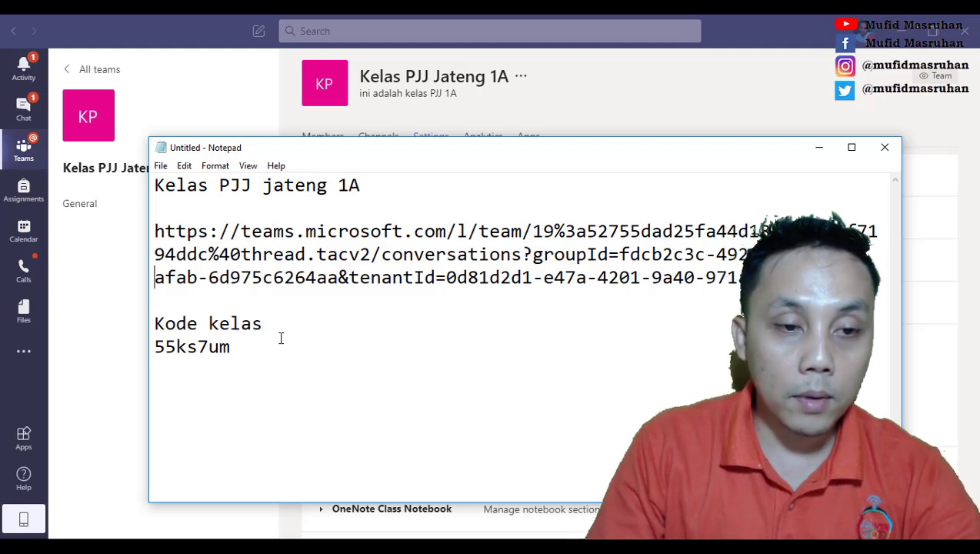
pyautogui.write('1. ')
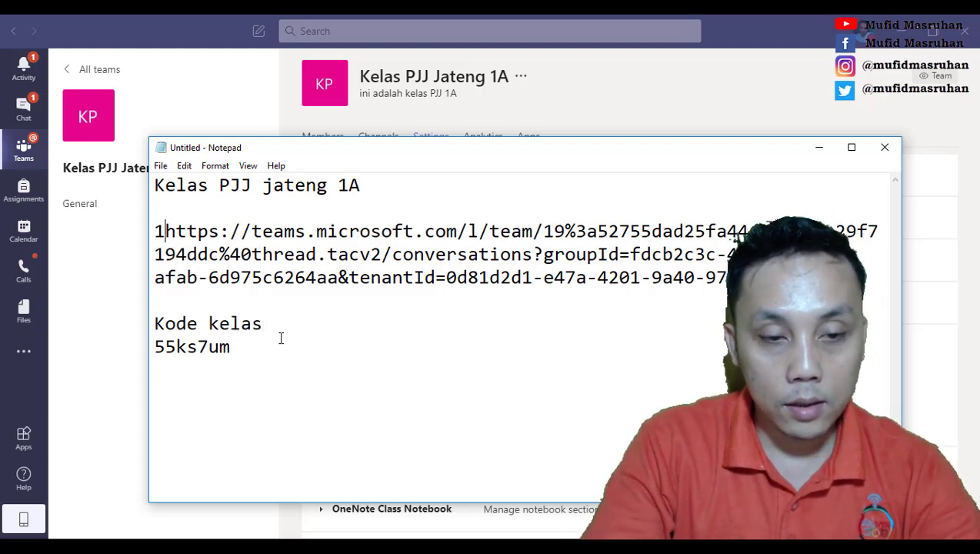
pyautogui.write('diundang ')
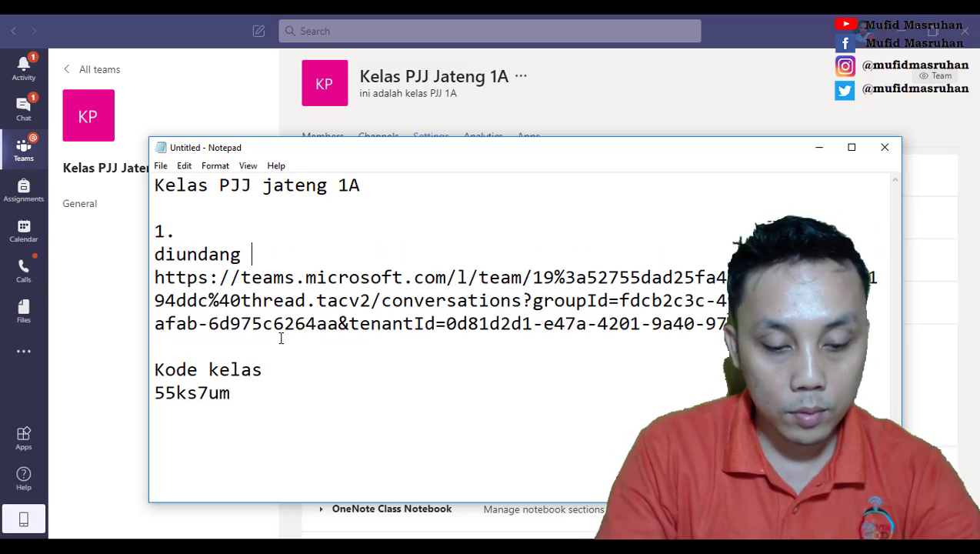
pyautogui.write('Guru')
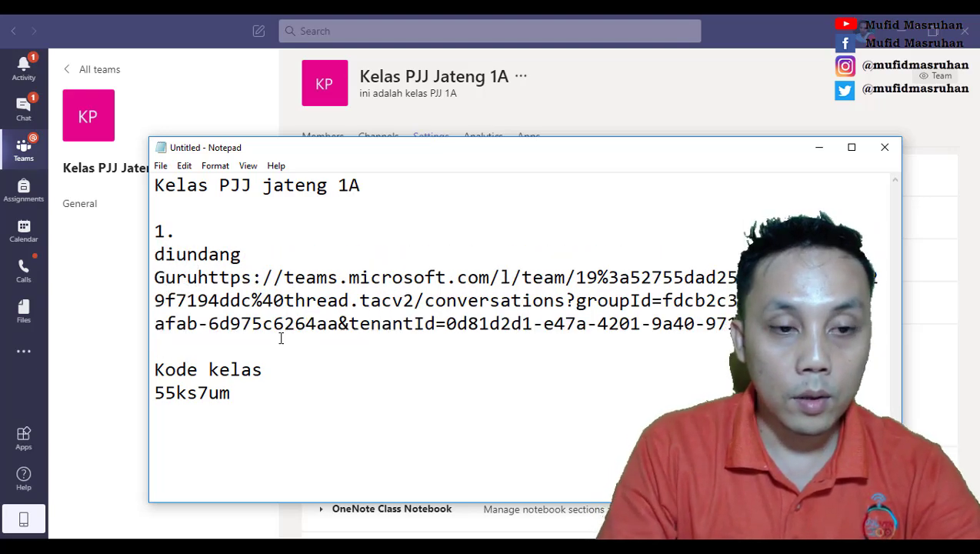
pyautogui.press('BackSpace')
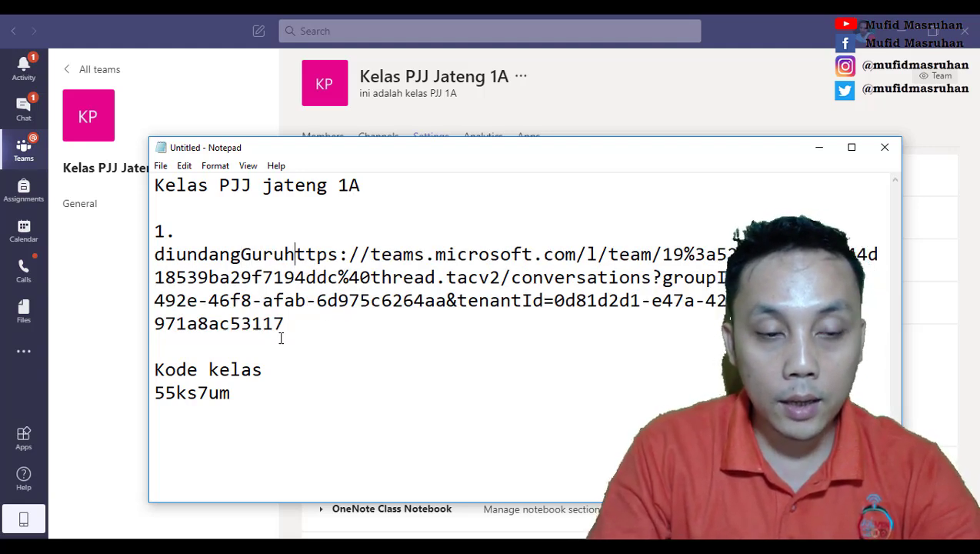
pyautogui.press('Return')
pyautogui.write('h')
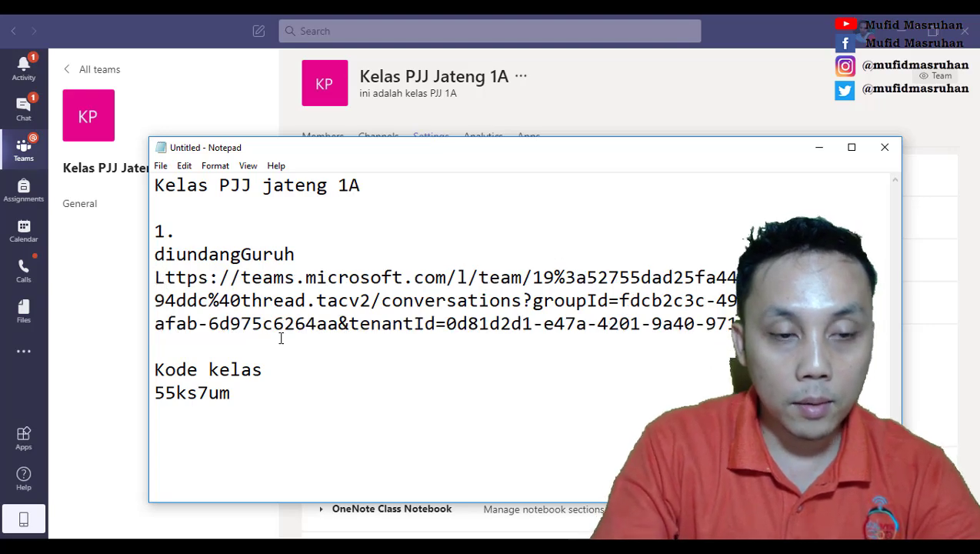
pyautogui.press('BackSpace')
# Step: Label the link as '2. Link', join 'Kode kelas' onto item 3, space the items, then leave Notepad
pyautogui.write('2. ')
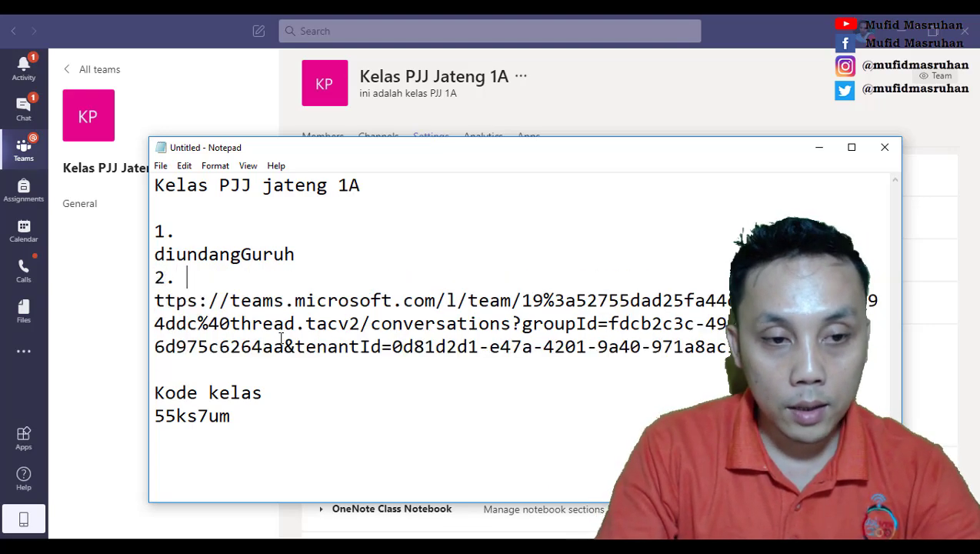
pyautogui.write('Link')
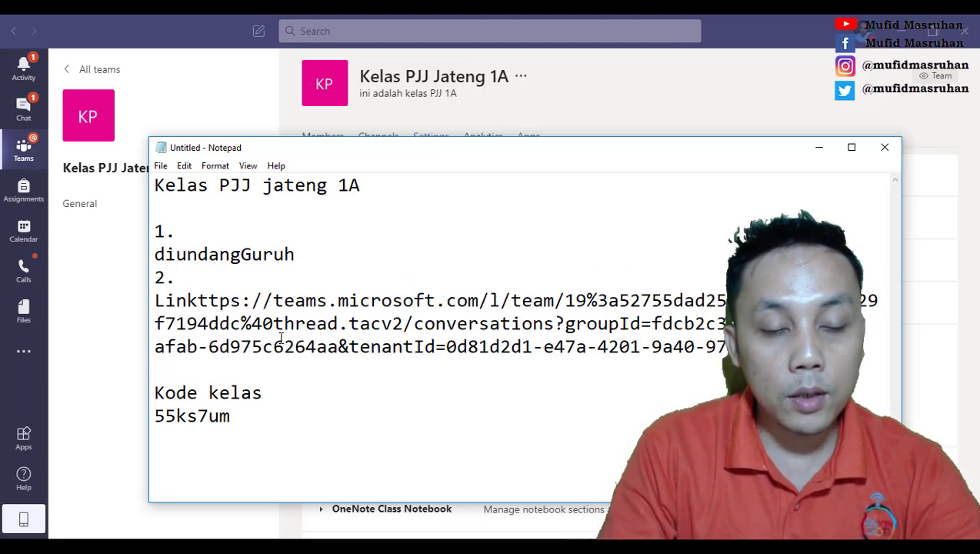
pyautogui.press('Return')
pyautogui.press('BackSpace')
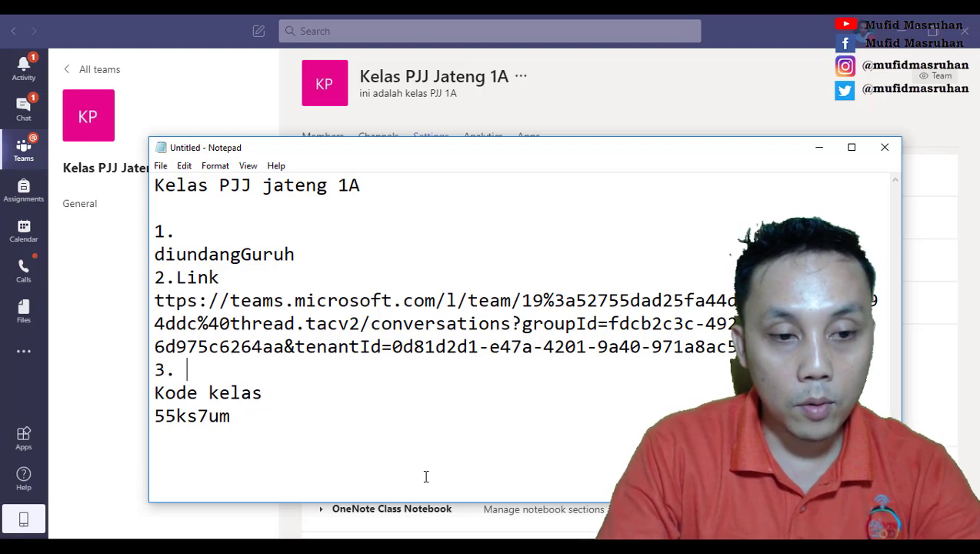
pyautogui.press('Delete')
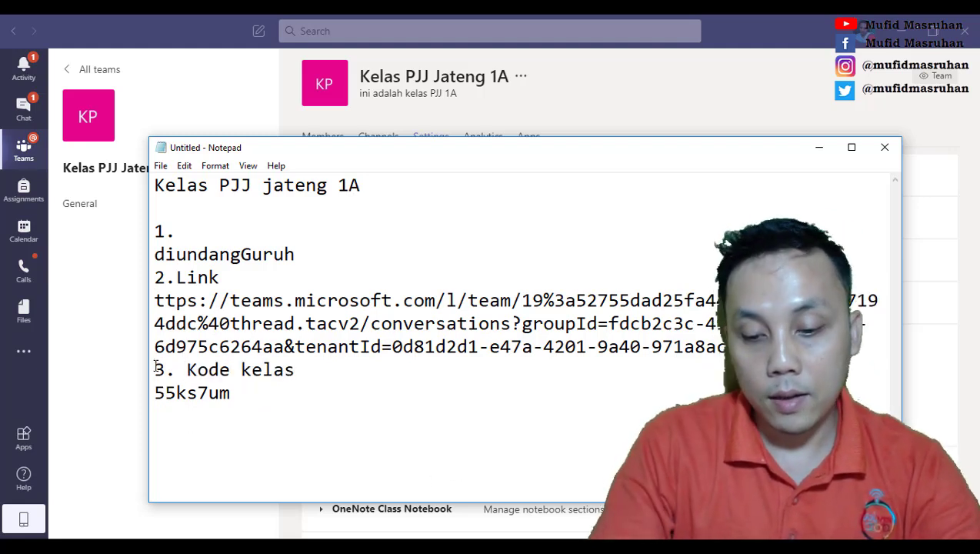
pyautogui.press('Return')
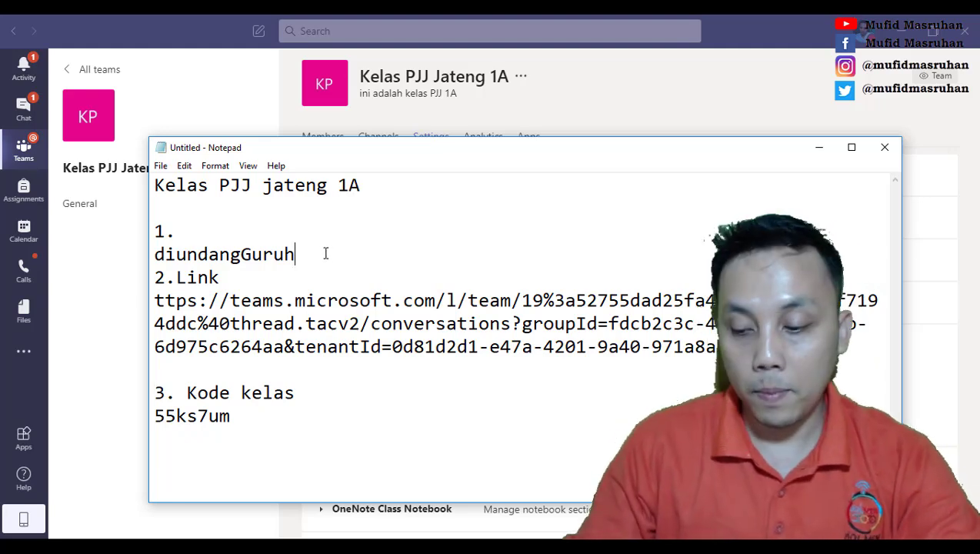
pyautogui.press('Return')
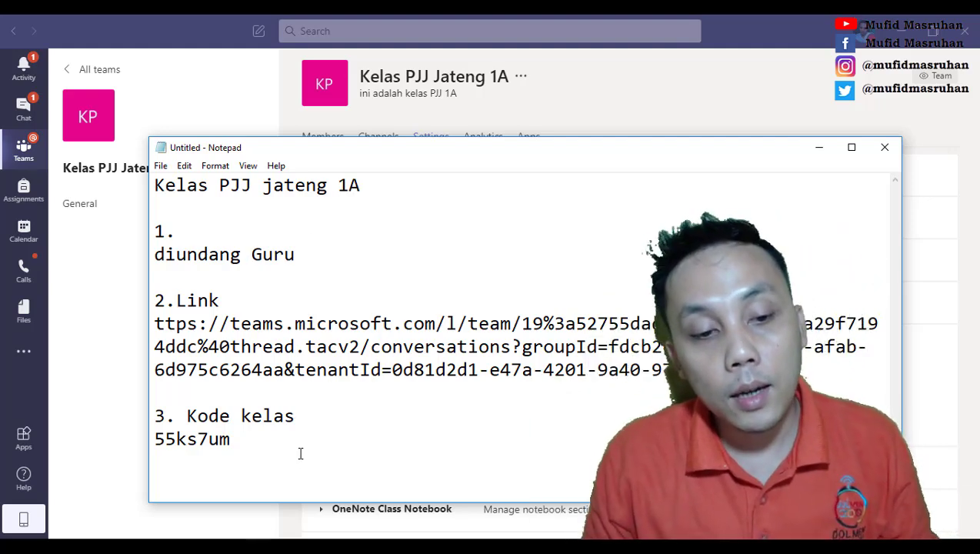
pyautogui.moveTo(264, 447); pyautogui.dragTo(158, 447)
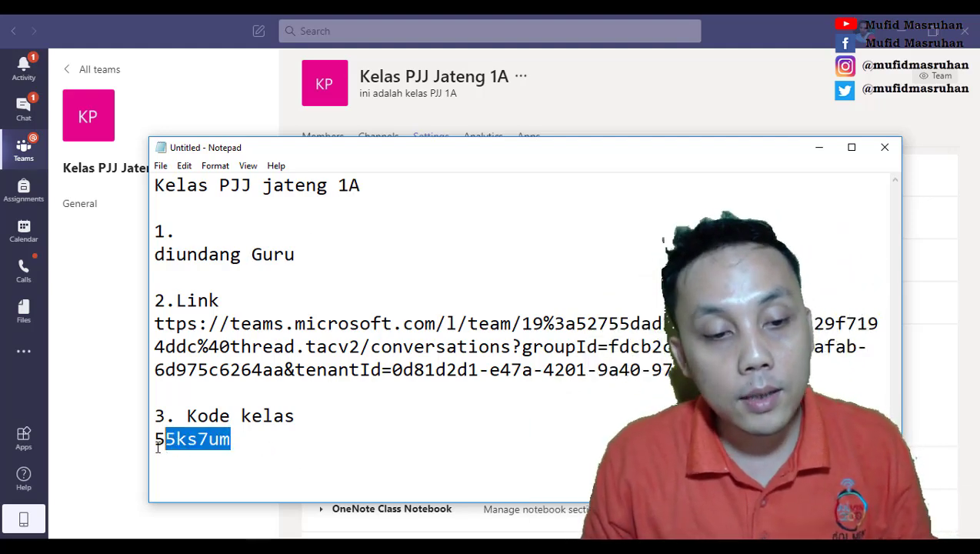
pyautogui.click(351, 437)
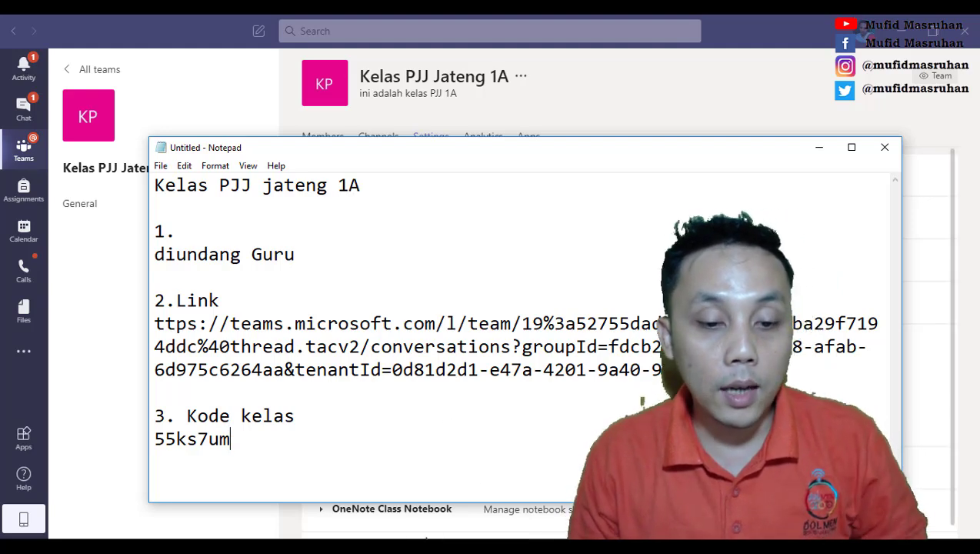
pyautogui.hotkey('alt', 'Tab')
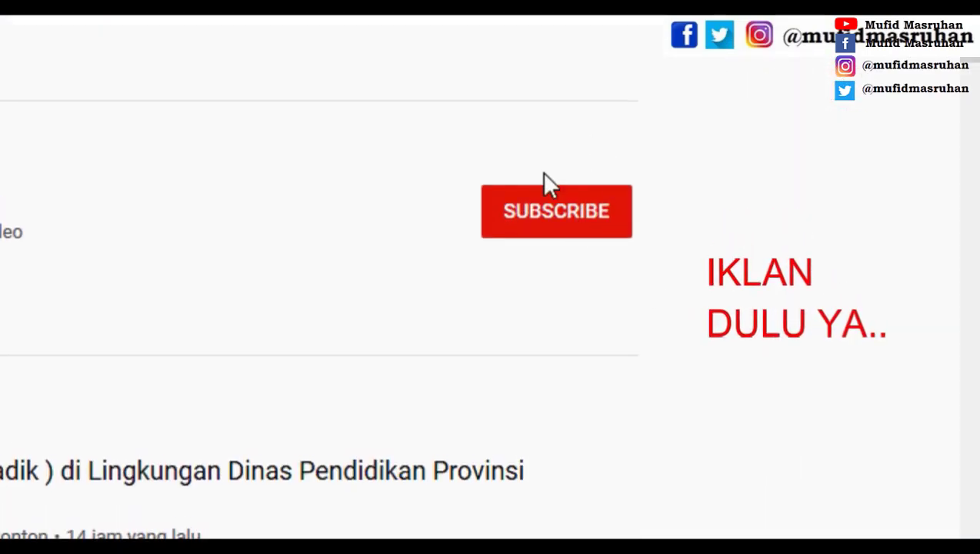
# Step: Subscribe to the tutorial channel and set its bell notifications to Semua (all)
pyautogui.click(557, 221)
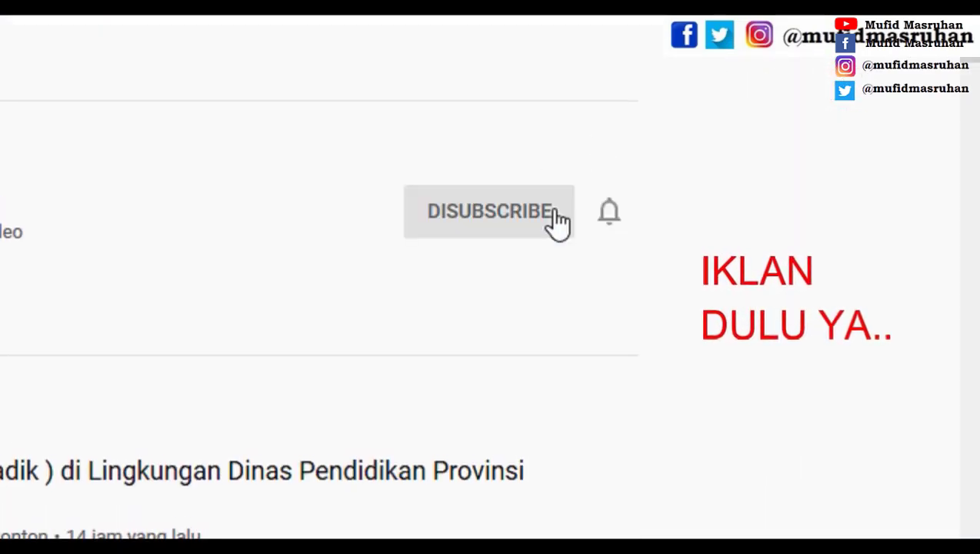
pyautogui.click(614, 228)
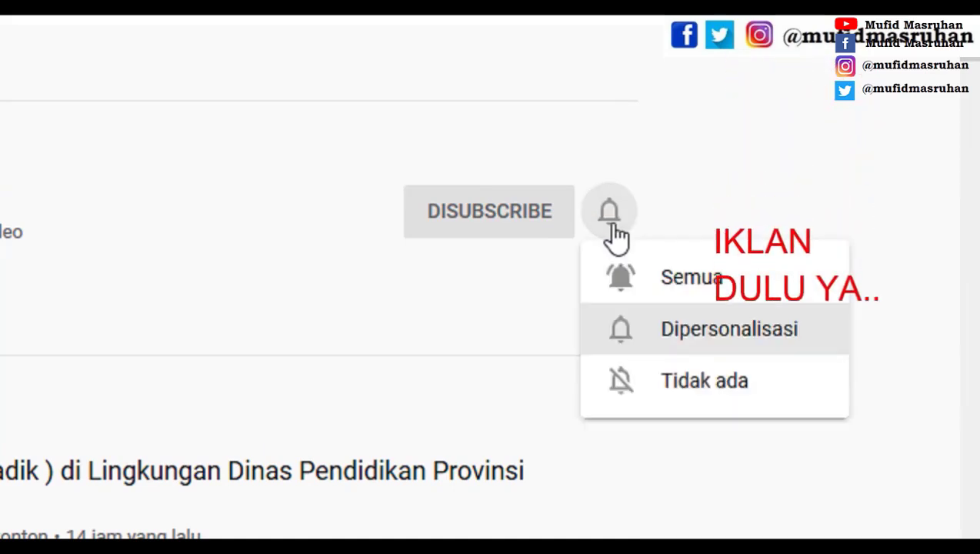
pyautogui.click(656, 286)
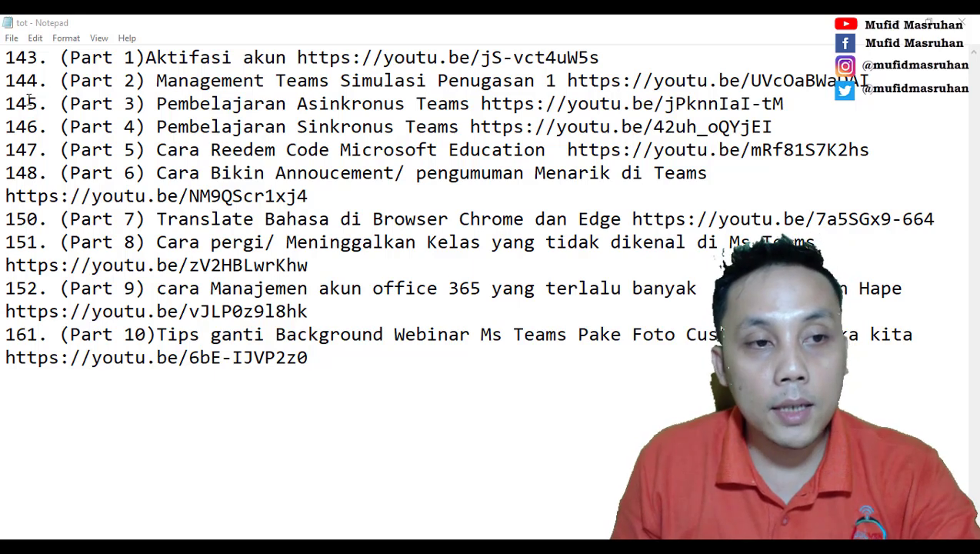
# Step: Highlight the Part 3 entry in the tot note, then minimise Notepad
pyautogui.moveTo(7, 102); pyautogui.dragTo(556, 103)
pyautogui.click(897, 23)
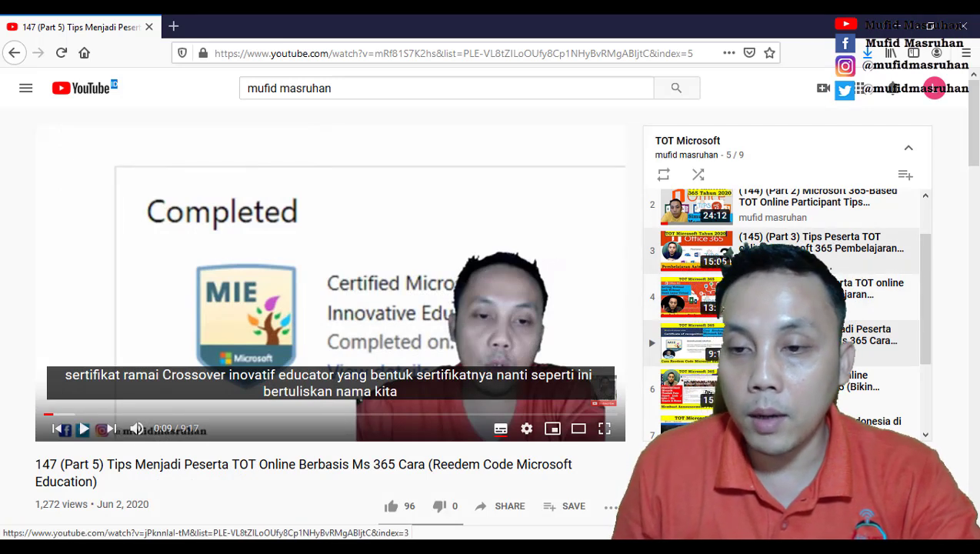
# Step: Open the Part 3 video in a new tab and check the Part 4 link in the tot note
pyautogui.middleClick(689, 246)
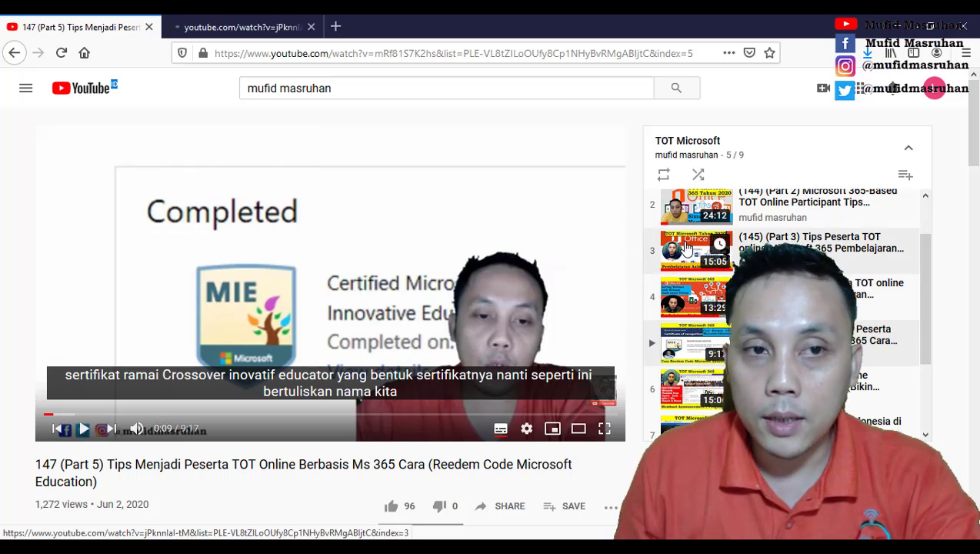
pyautogui.click(239, 28)
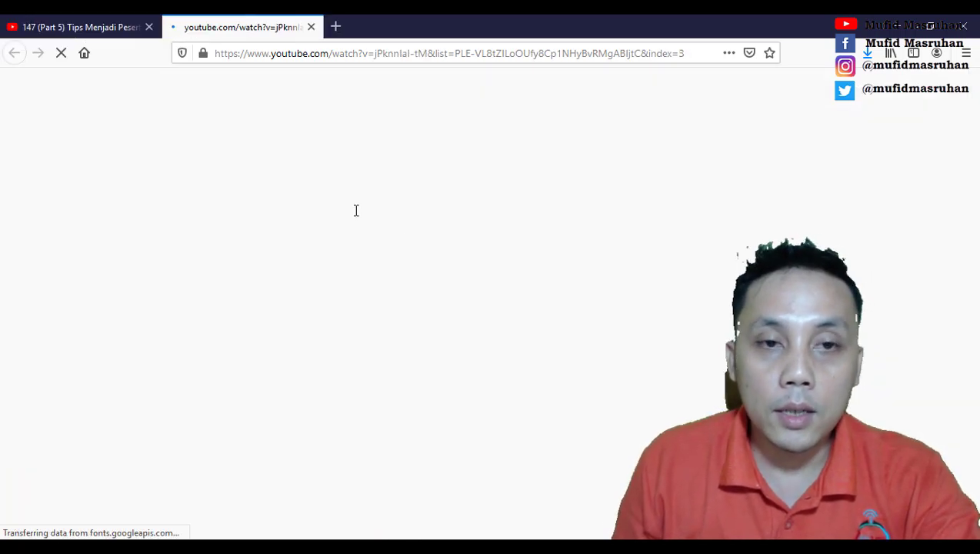
pyautogui.click(73, 29)
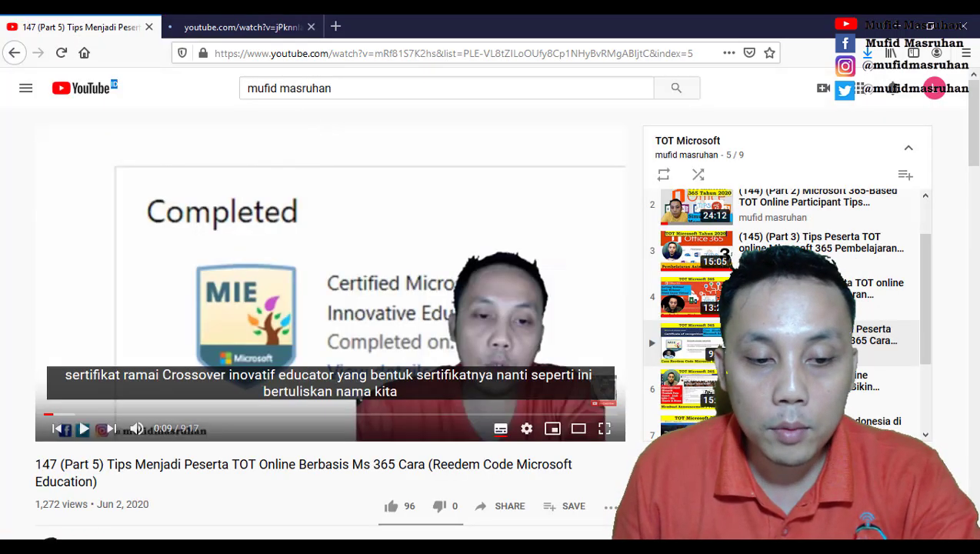
pyautogui.click(267, 497)
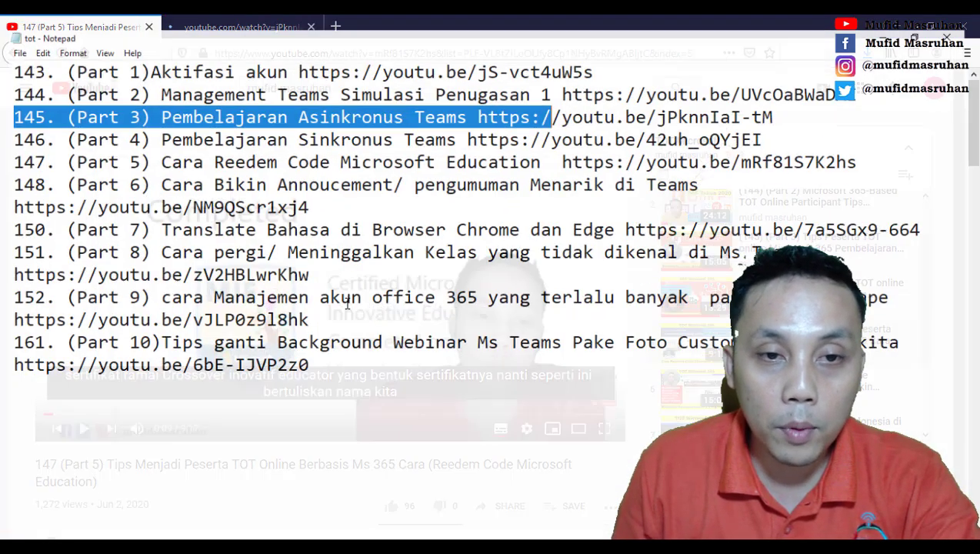
pyautogui.moveTo(6, 126); pyautogui.dragTo(937, 118)
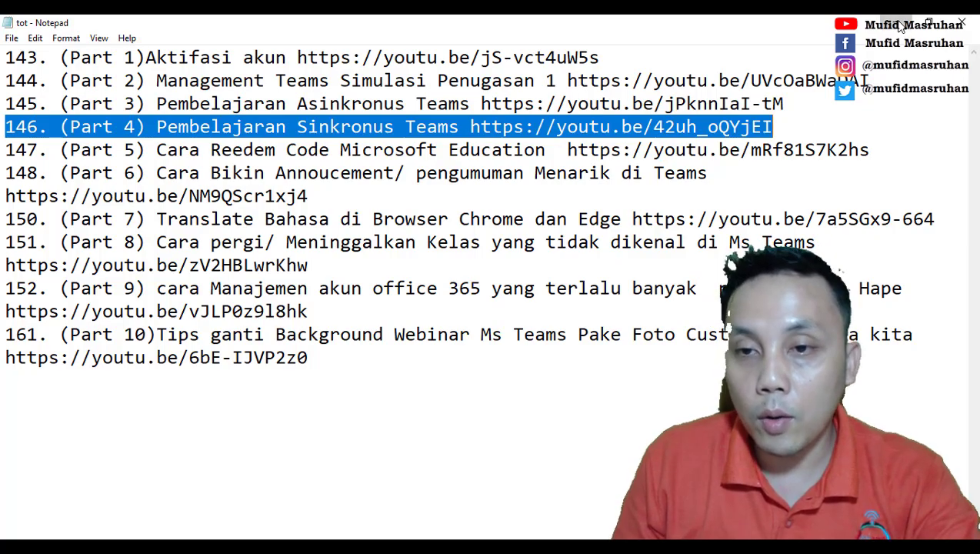
pyautogui.click(898, 24)
# Step: On the Part 3 video, expand the description and pause playback
pyautogui.click(238, 29)
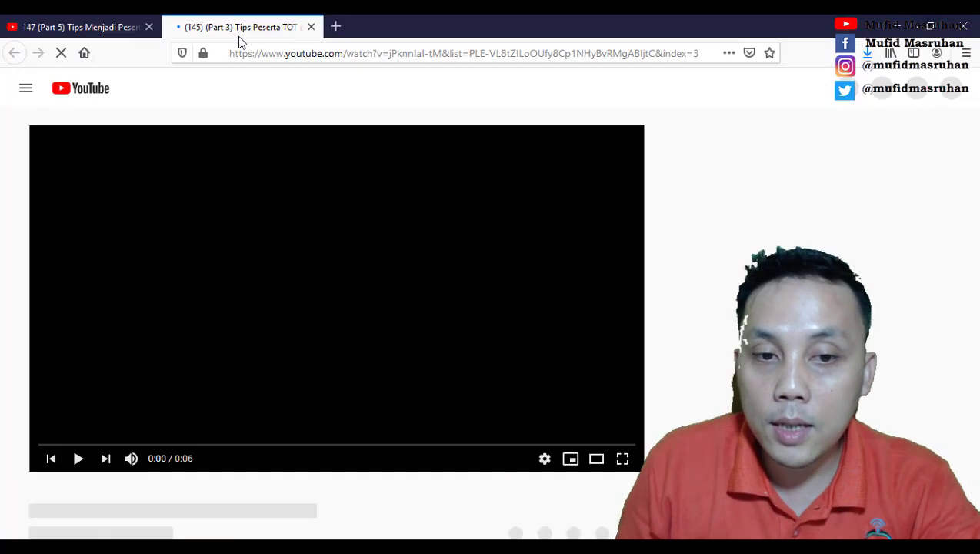
pyautogui.scroll(-4, 365, 367)
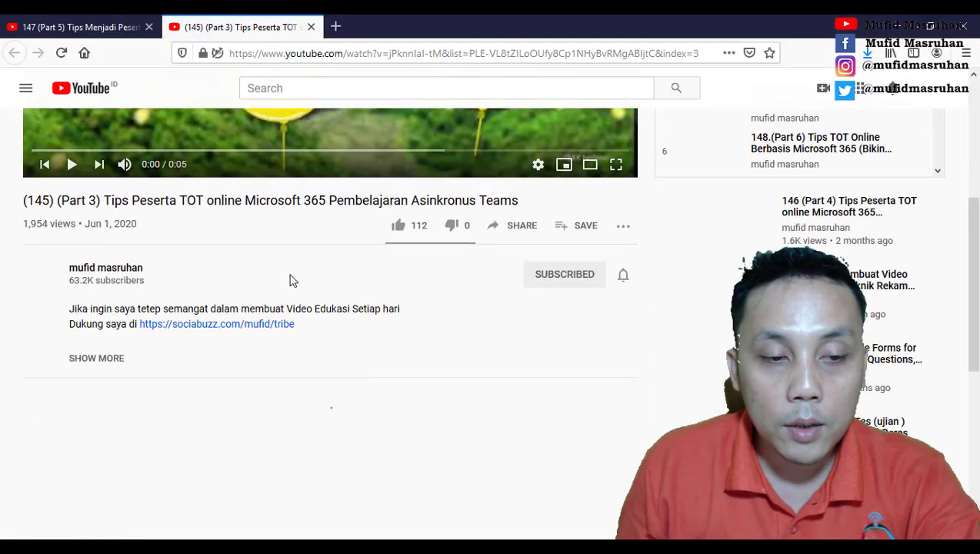
pyautogui.click(85, 359)
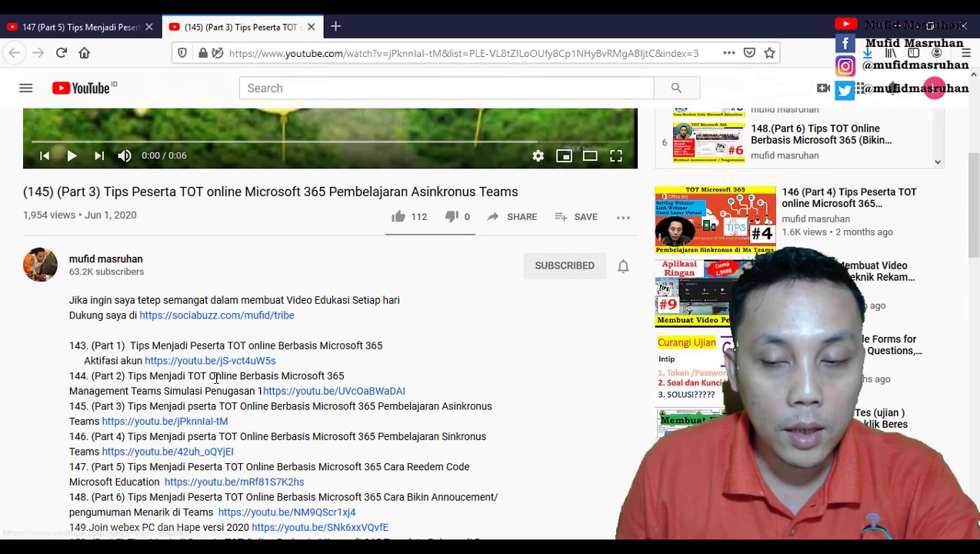
pyautogui.scroll(3, 339, 269)
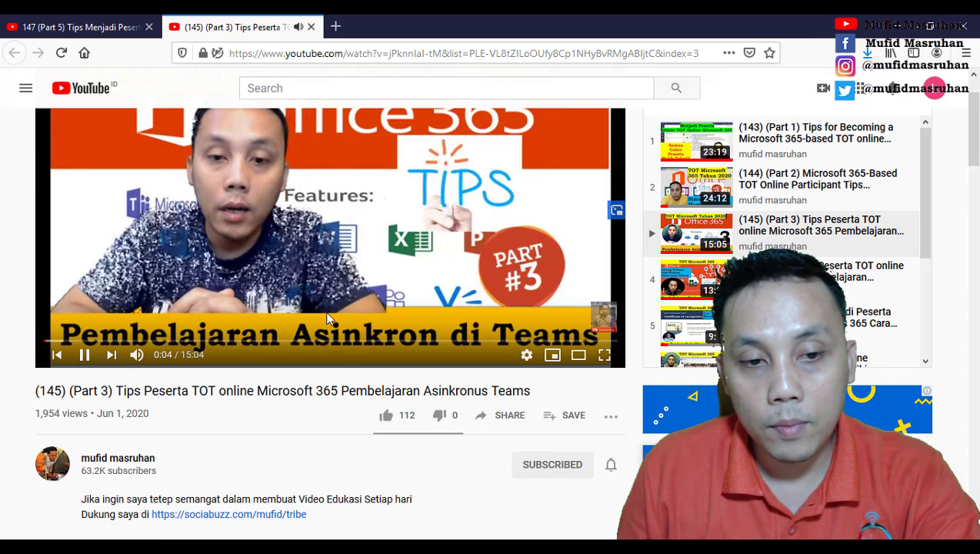
pyautogui.click(87, 360)
# Step: Scroll through the Part 5 video description's list of part links
pyautogui.click(84, 26)
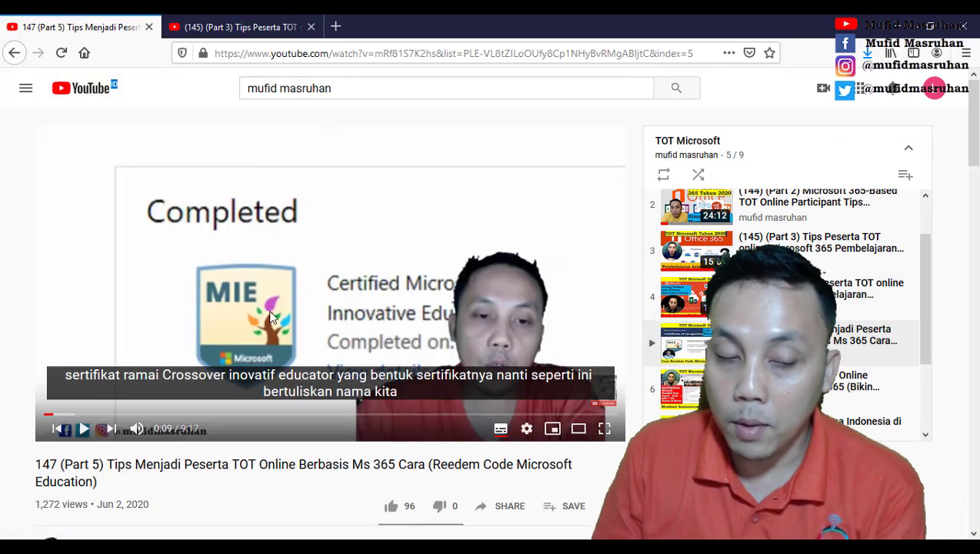
pyautogui.scroll(-2, 293, 292)
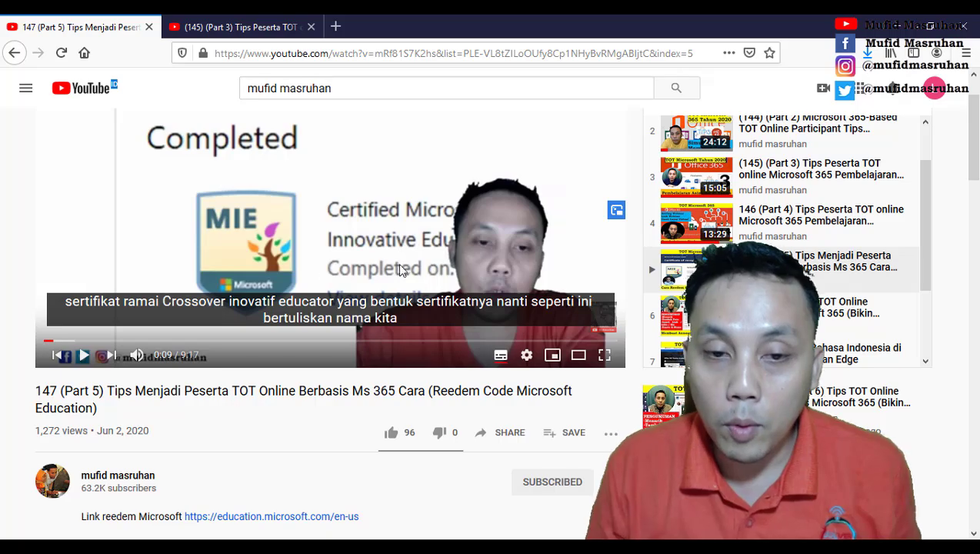
pyautogui.scroll(-5, 402, 270)
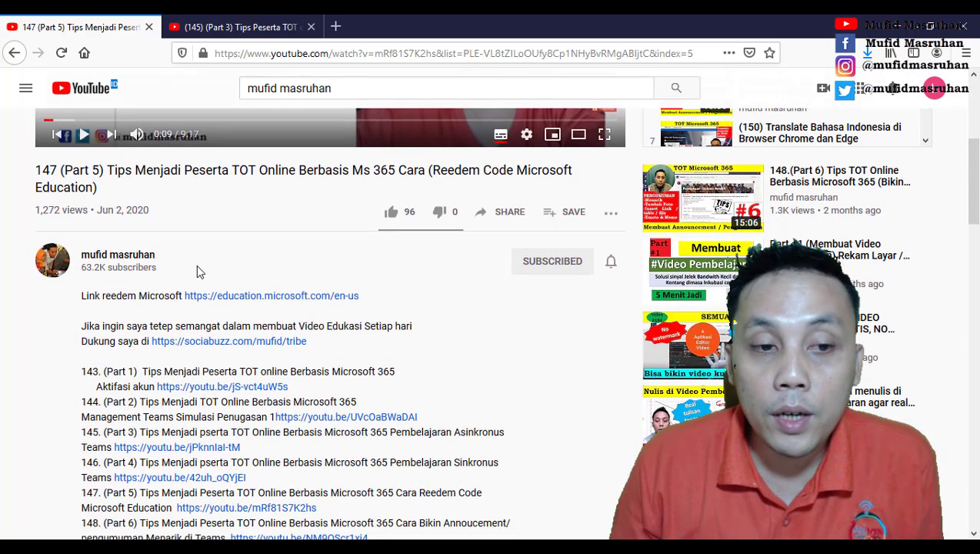
pyautogui.scroll(7, 357, 185)
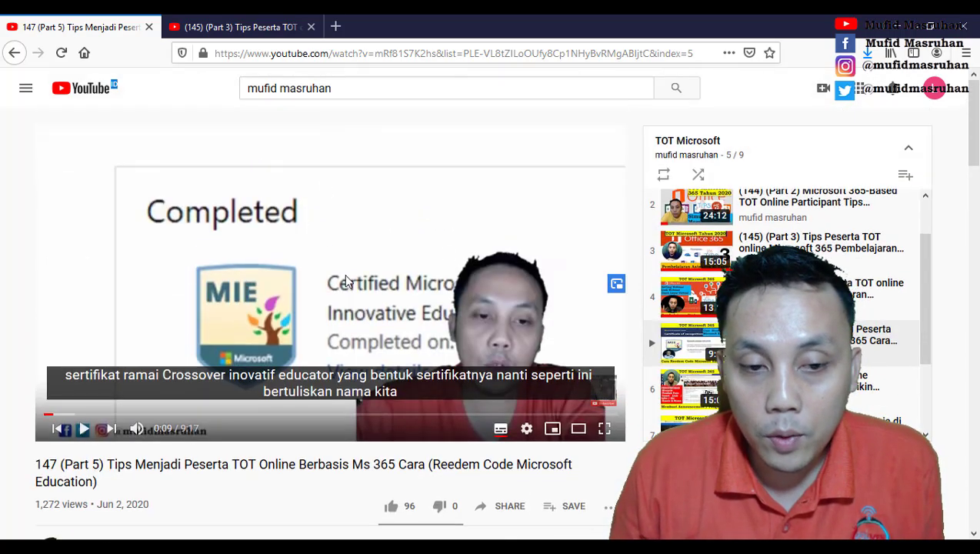
pyautogui.scroll(-7, 347, 281)
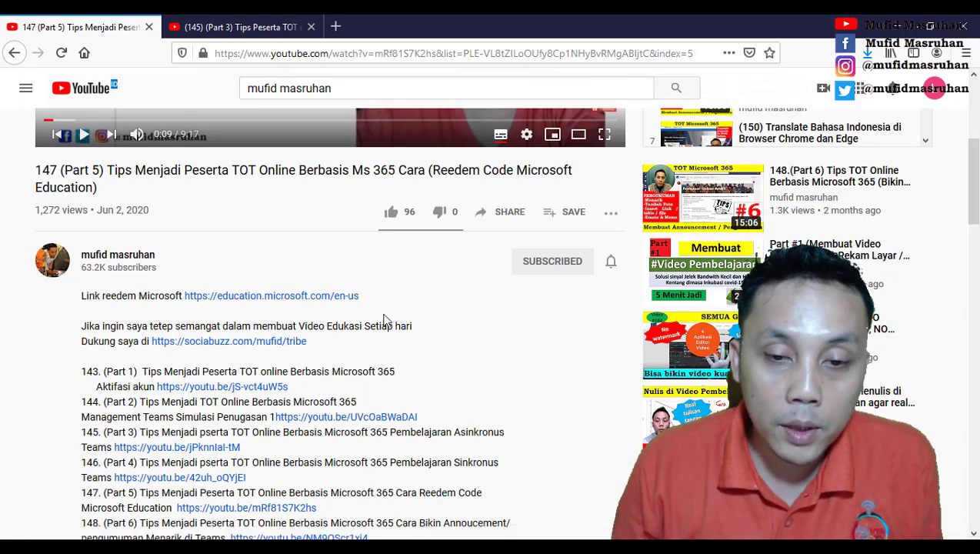
pyautogui.scroll(-2, 207, 383)
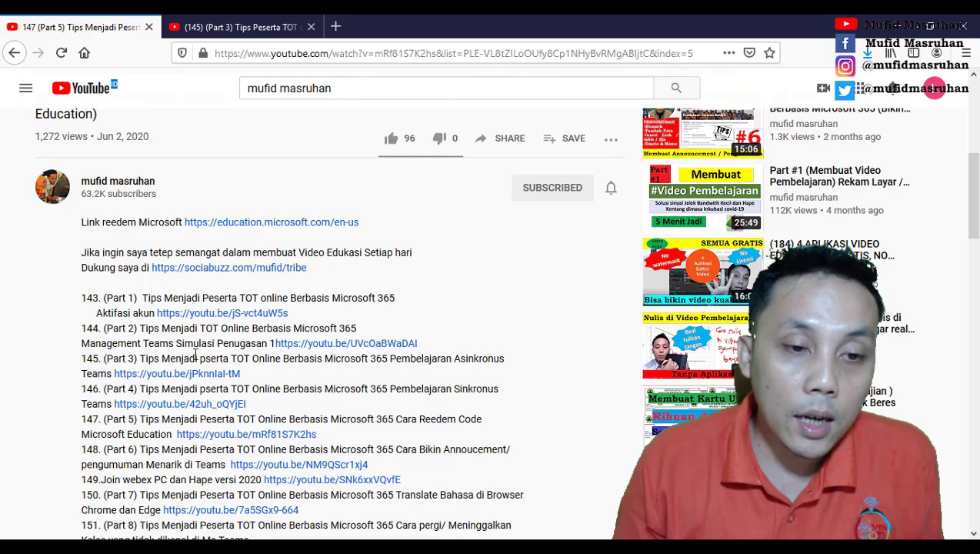
pyautogui.scroll(-5, 157, 326)
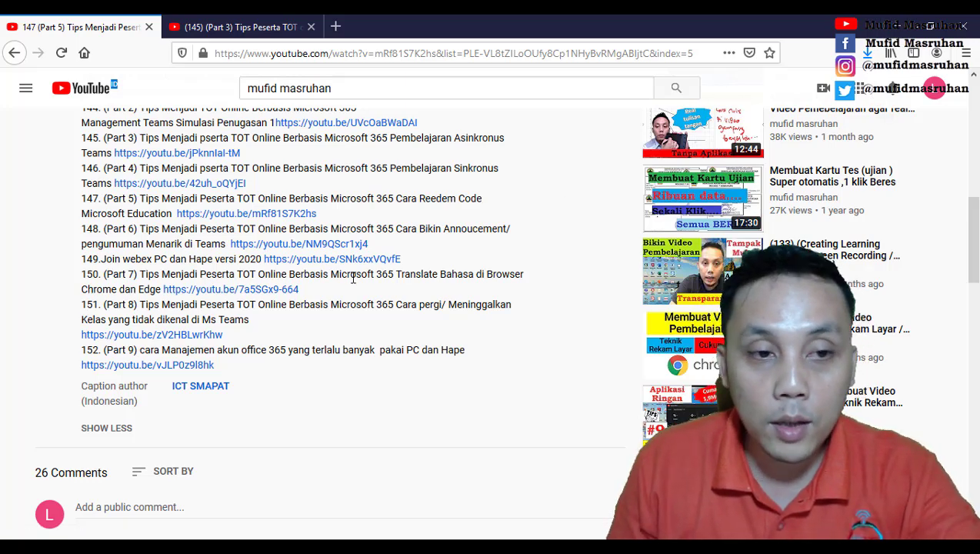
pyautogui.scroll(2, 157, 231)
pyautogui.scroll(2, 322, 268)
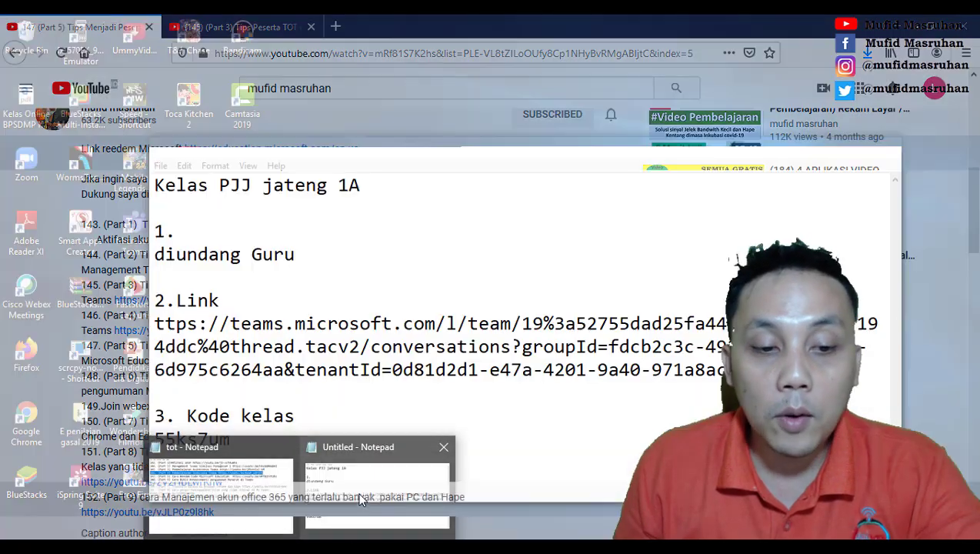
# Step: Highlight the Part 3 and Part 4 lines in the tot note and minimise Notepad
pyautogui.click(250, 497)
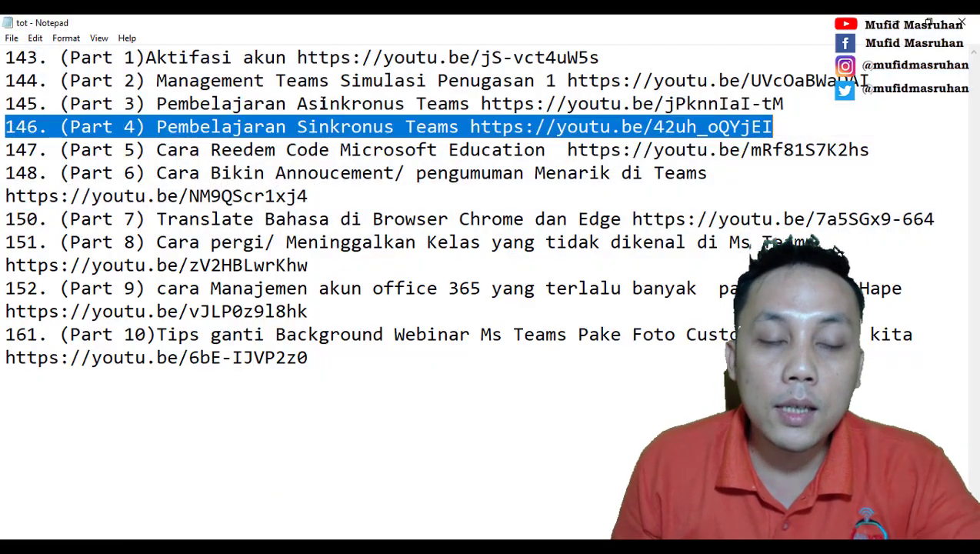
pyautogui.moveTo(7, 103); pyautogui.dragTo(781, 127)
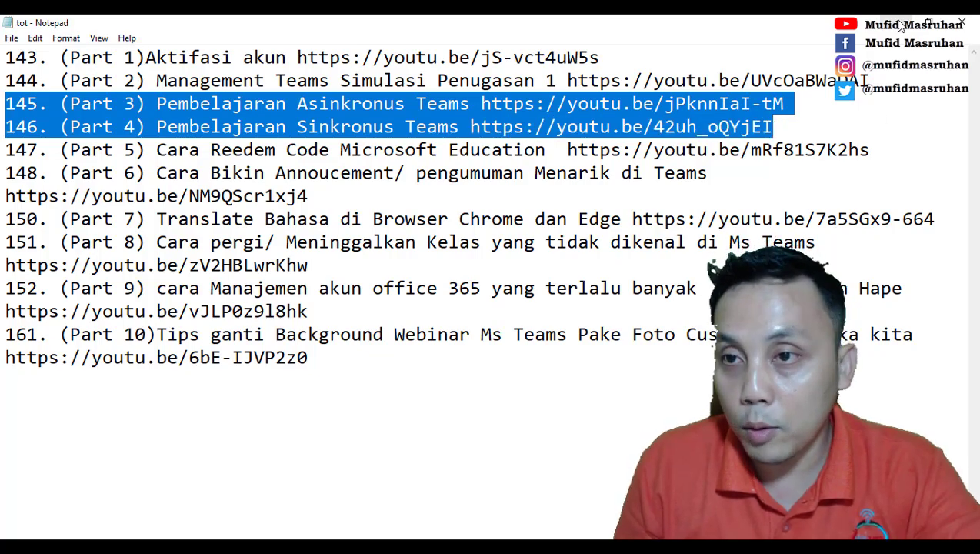
pyautogui.click(899, 25)
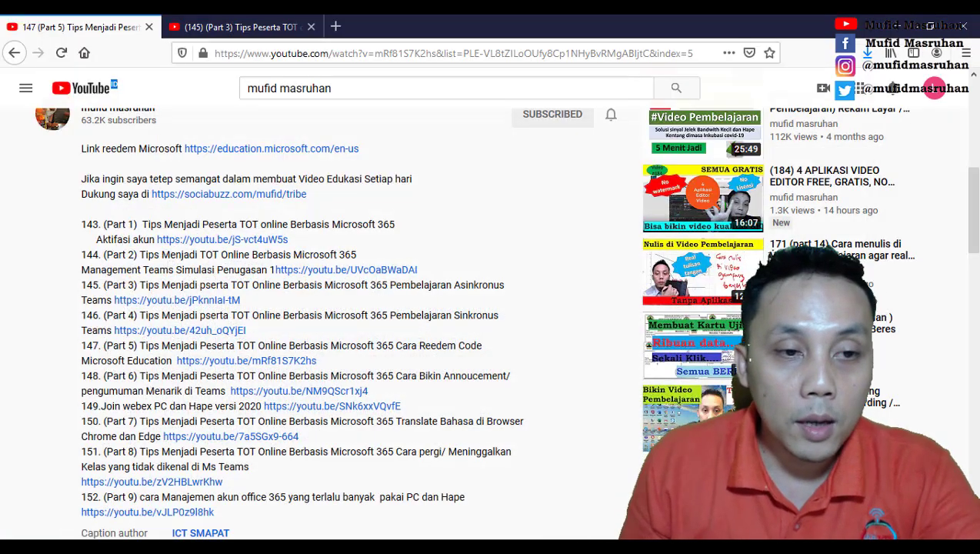
# Step: Check the Jun 2, 2020 upload date and return to the Part 3 video
pyautogui.scroll(4, 75, 280)
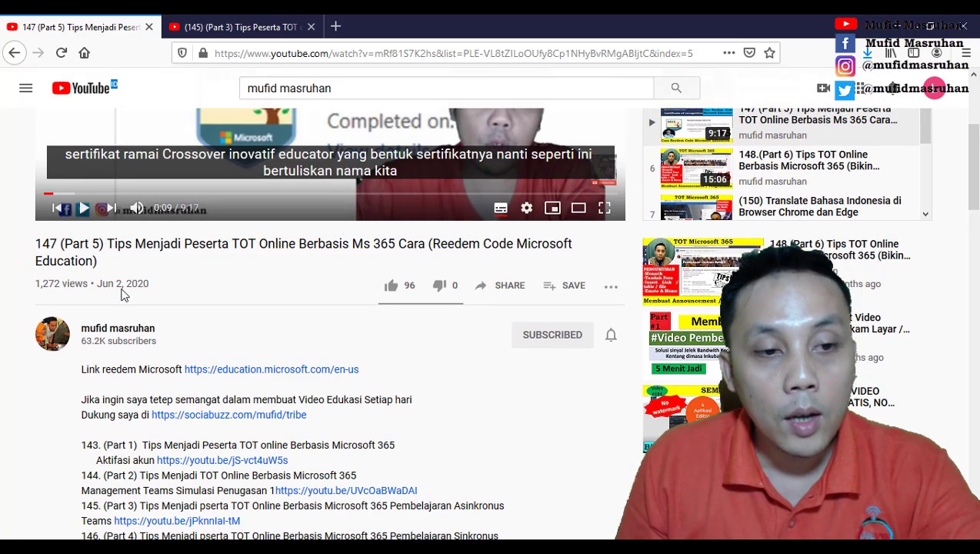
pyautogui.moveTo(100, 283); pyautogui.dragTo(185, 286)
pyautogui.click(266, 286)
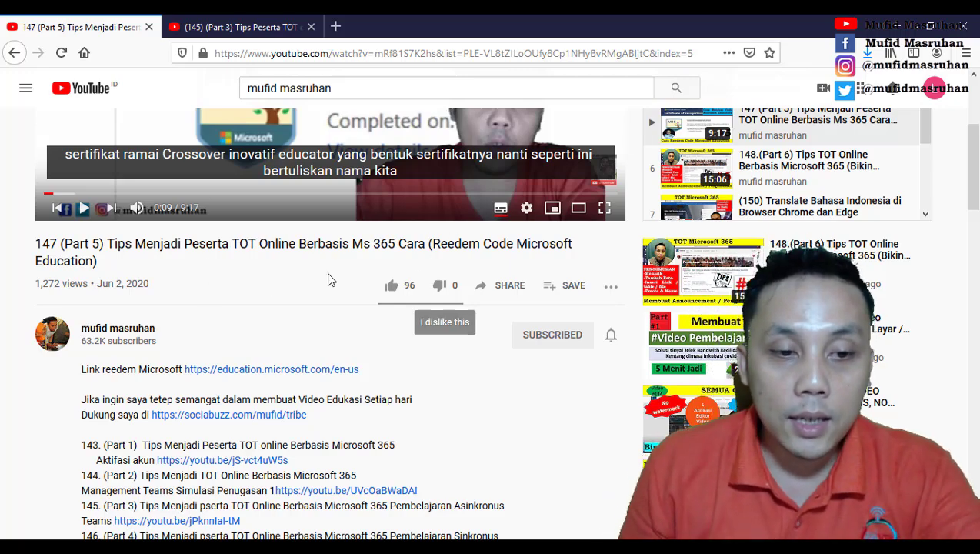
pyautogui.scroll(-3, 269, 340)
pyautogui.click(248, 26)
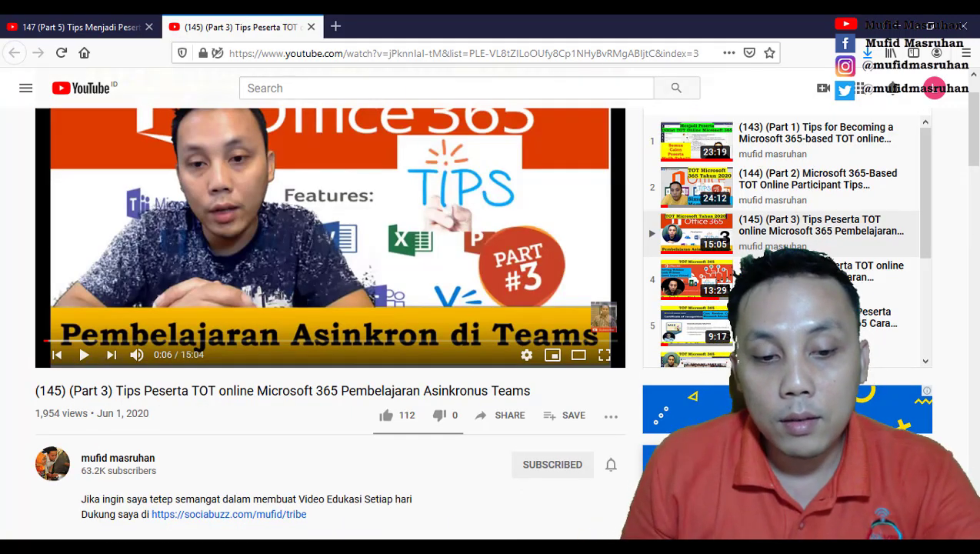
# Step: Switch to the 'thumbnail update' PowerPoint presentation
pyautogui.hotkey('alt', 'Tab')
pyautogui.scroll(-2, 120, 353)
pyautogui.scroll(8, 115, 370)
# Step: Select slide 13, 'Point Utama Pelatihan', in the thumbnail pane
pyautogui.scroll(-1, 108, 346)
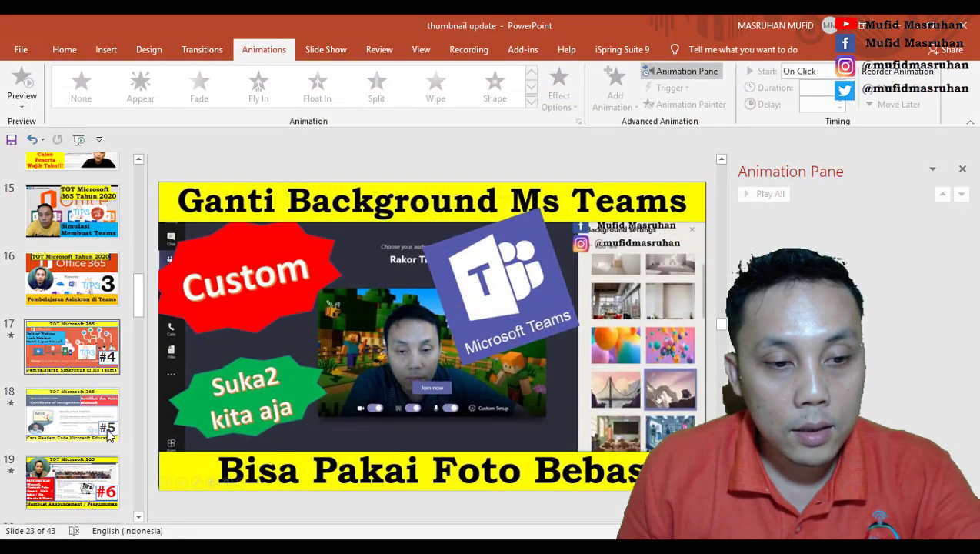
pyautogui.scroll(3, 111, 269)
pyautogui.click(112, 217)
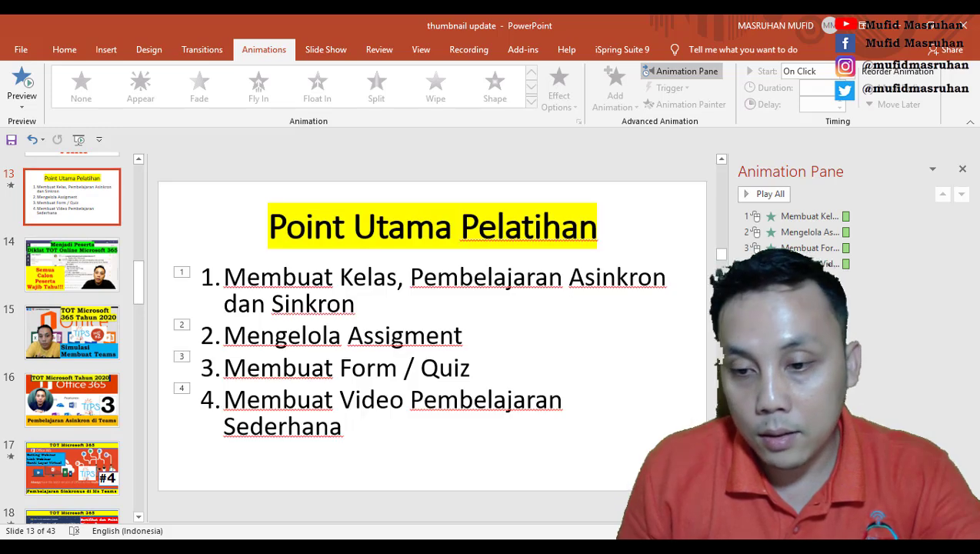